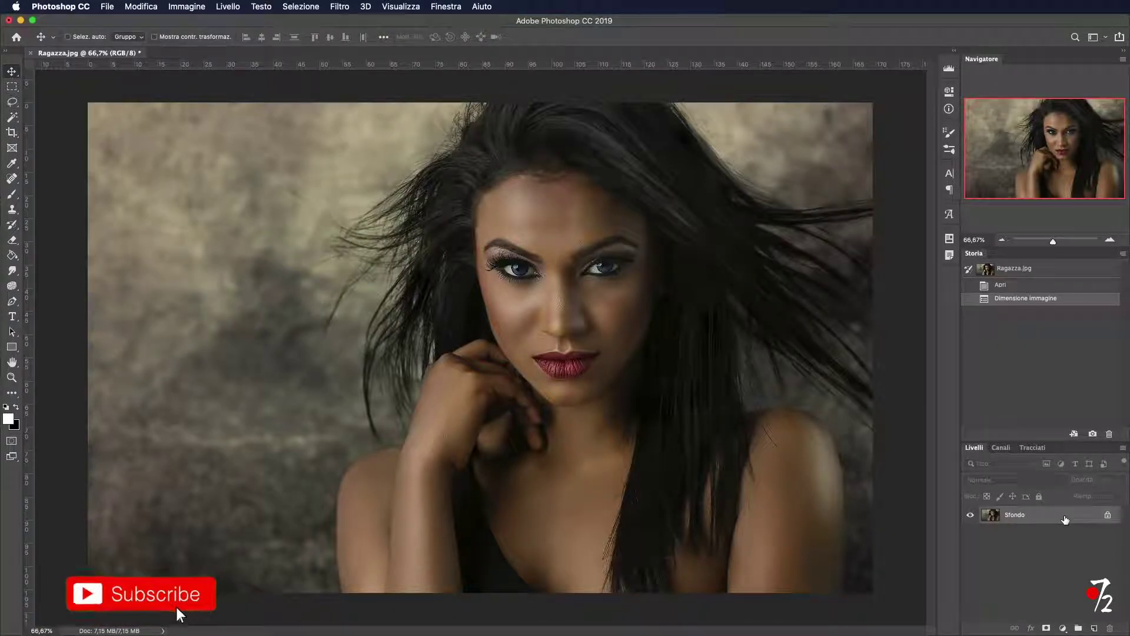
- Duplicate the Sfondo layer as Livello 1 and convert the copy to a smart object
key(ctrl+j)
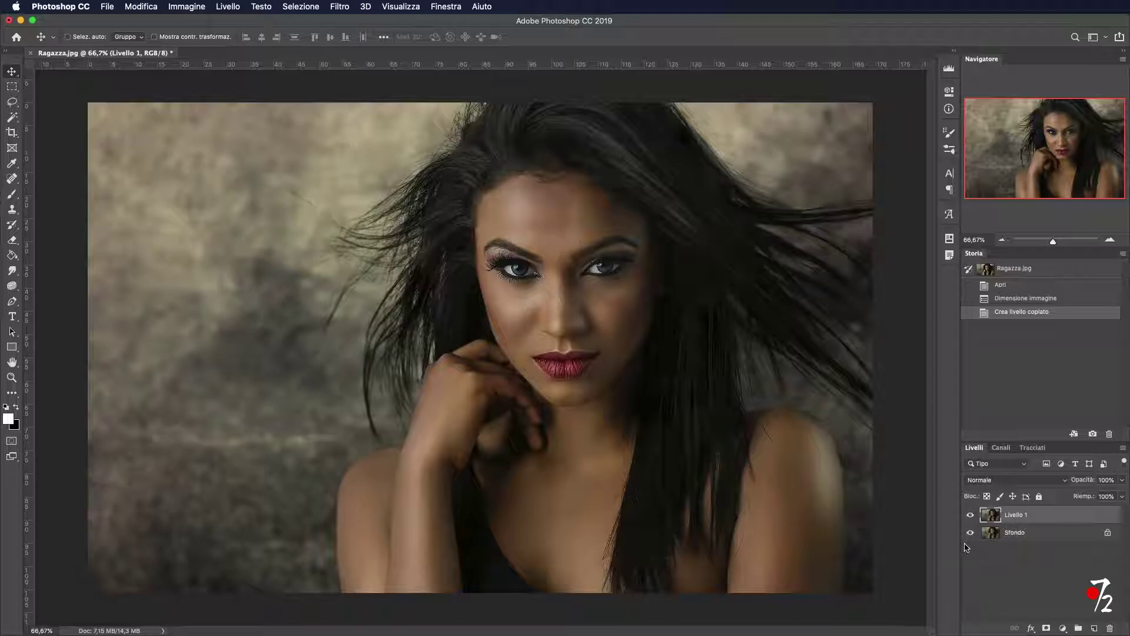
right_click(1058, 517)
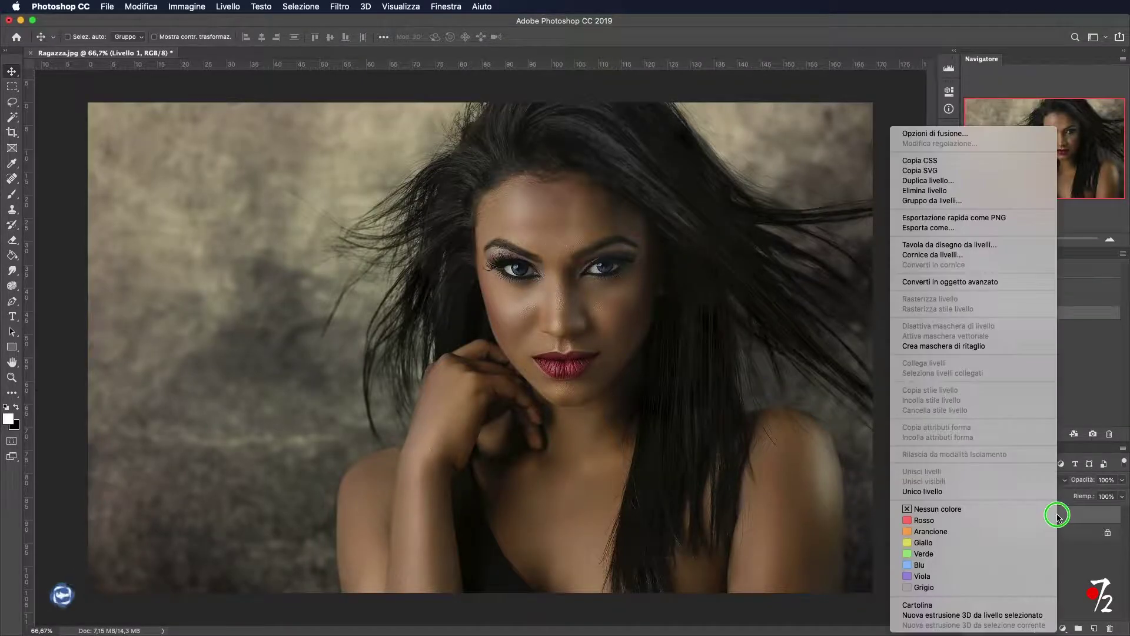
click(979, 283)
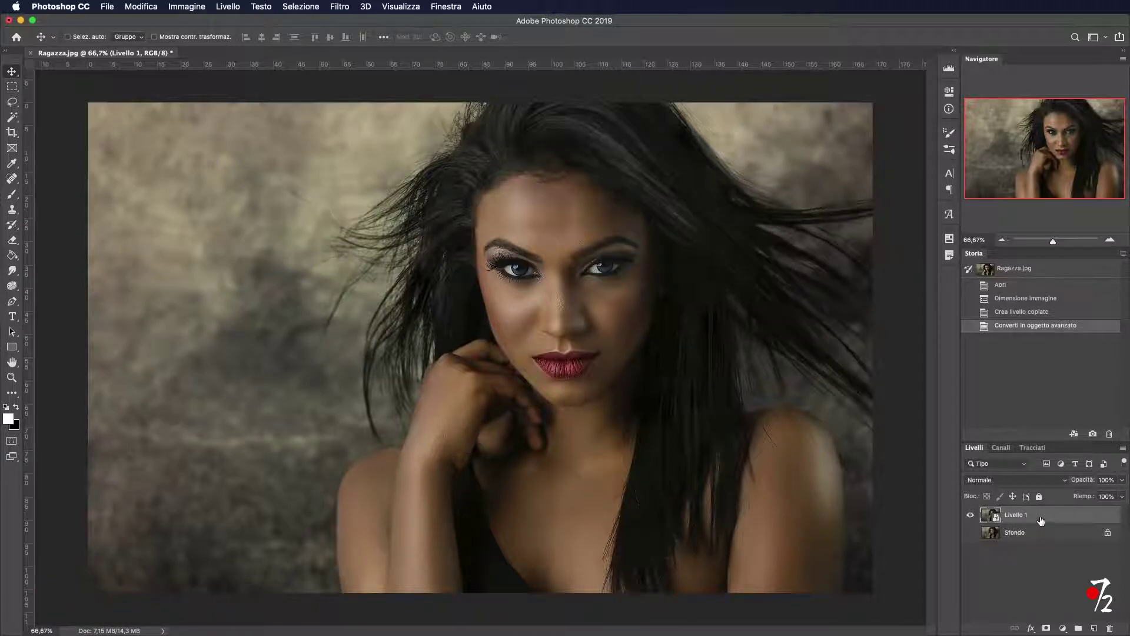
click(343, 7)
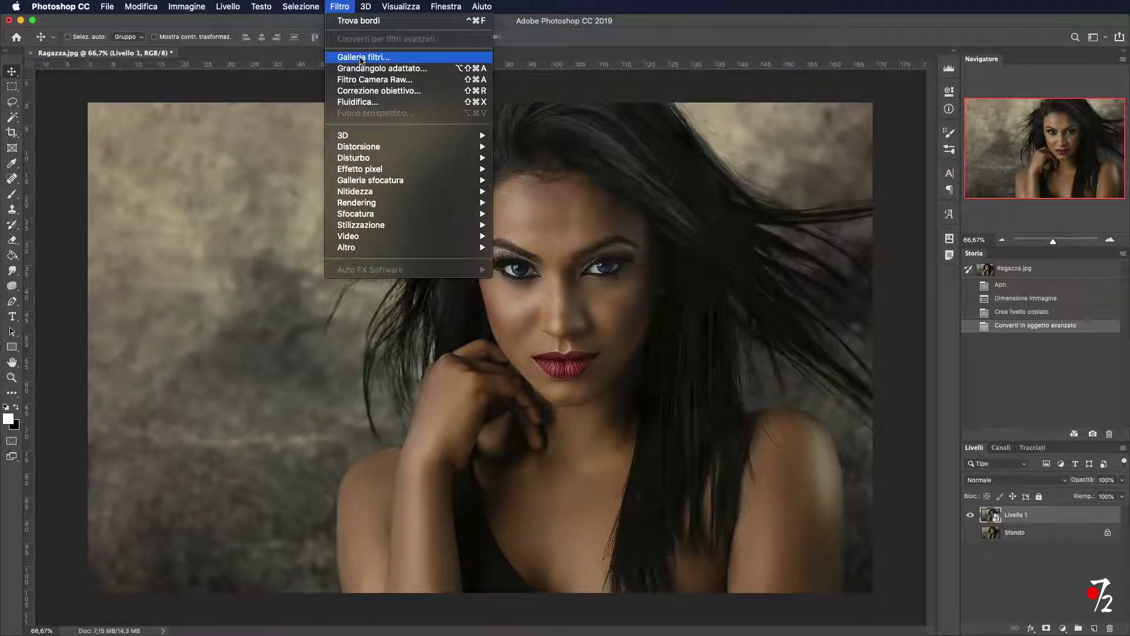
- Apply Effetto acquerello with brush detail 11, shadow intensity 3 and texture 1
click(362, 58)
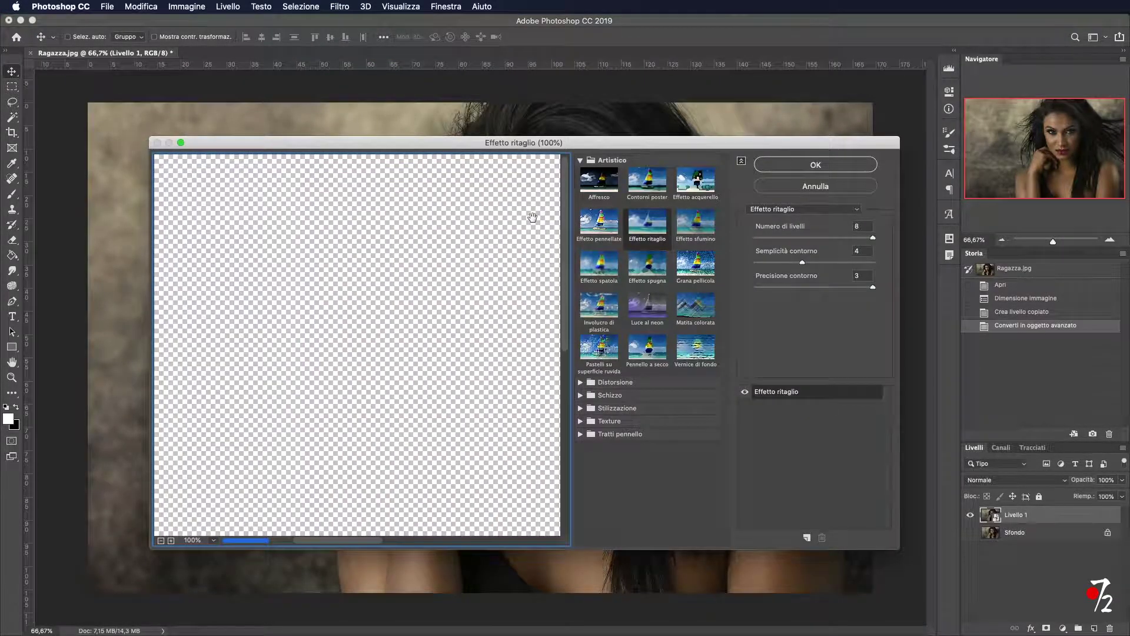
click(160, 540)
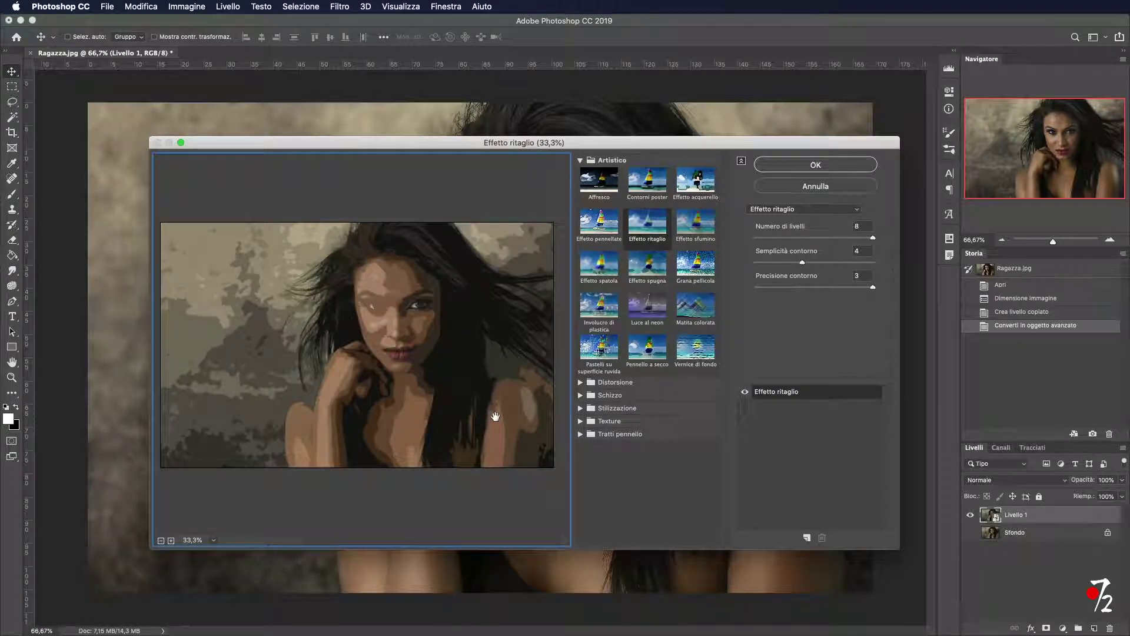
click(700, 183)
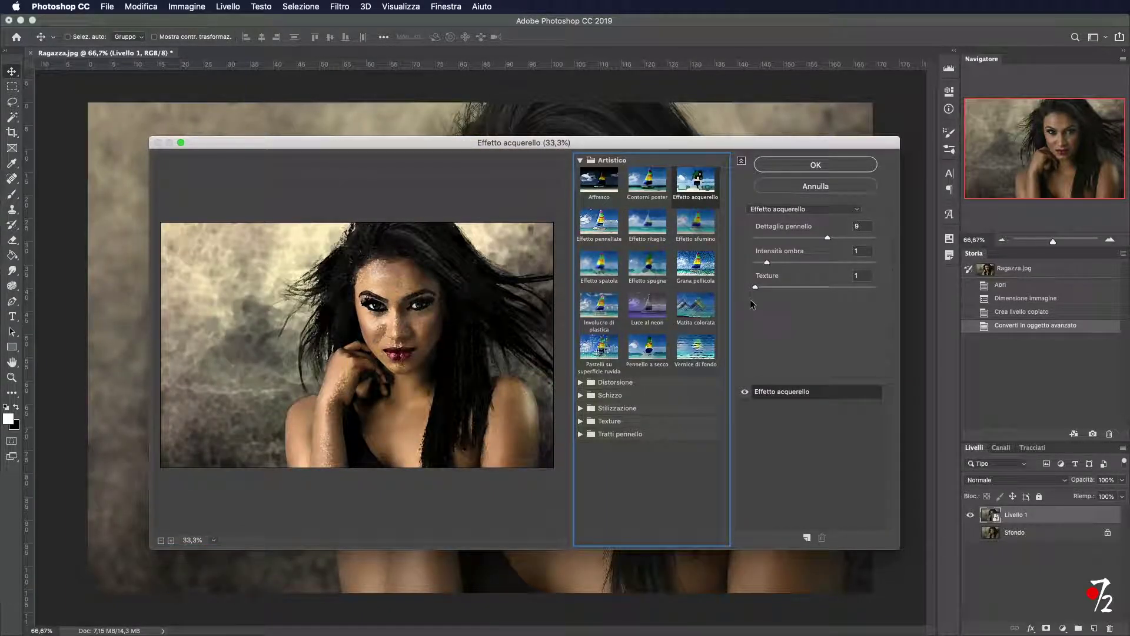
drag(827, 236, 798, 238)
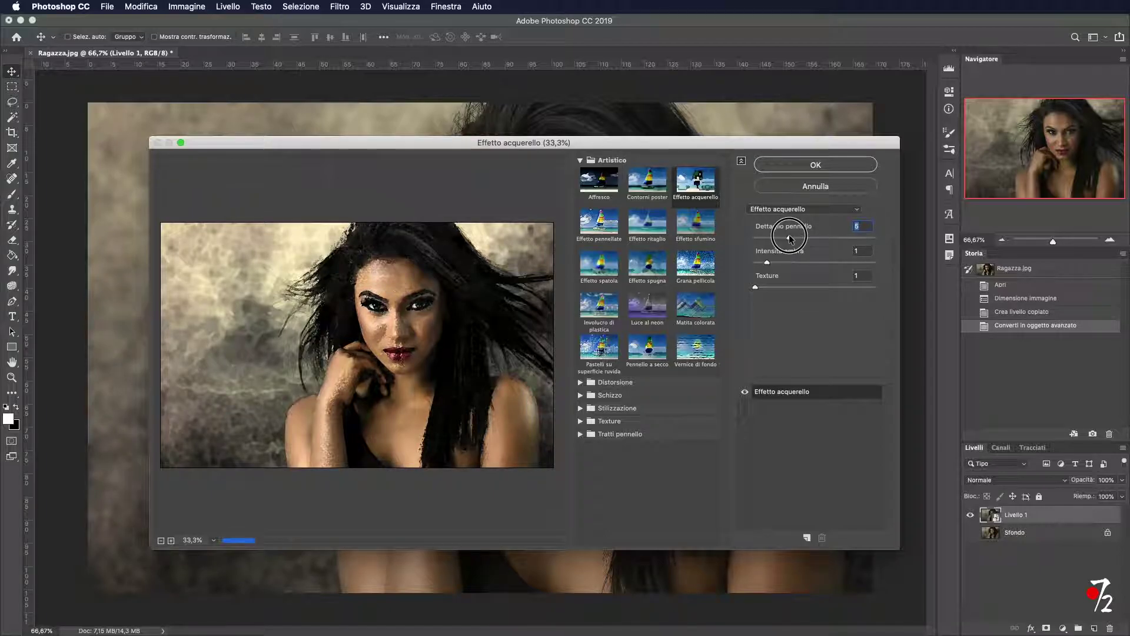
drag(798, 237, 849, 237)
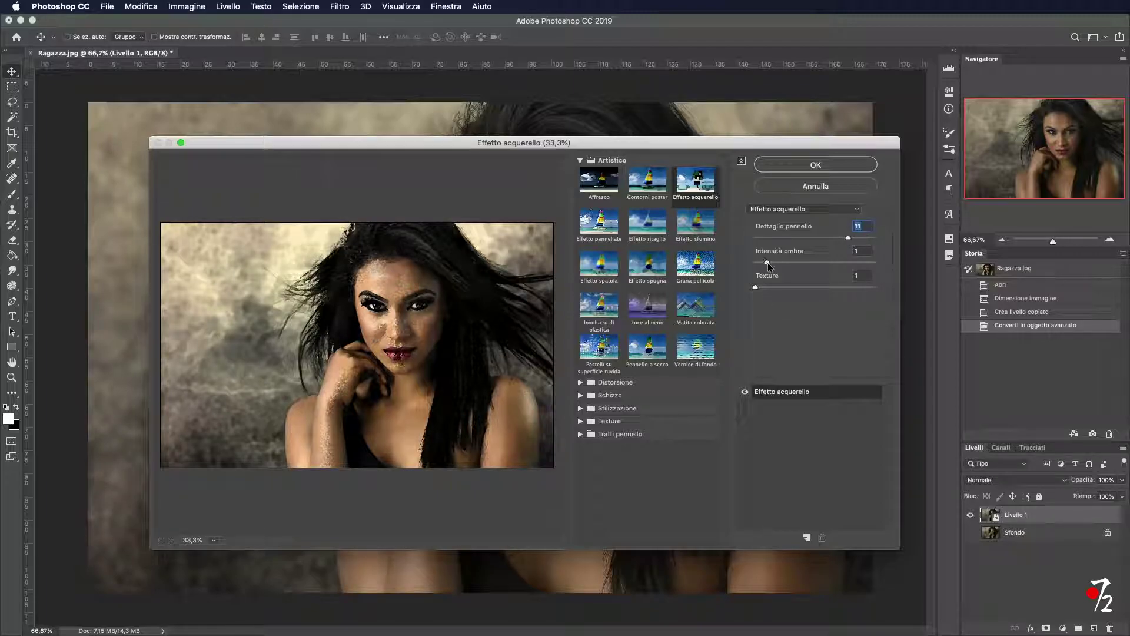
drag(767, 263, 783, 266)
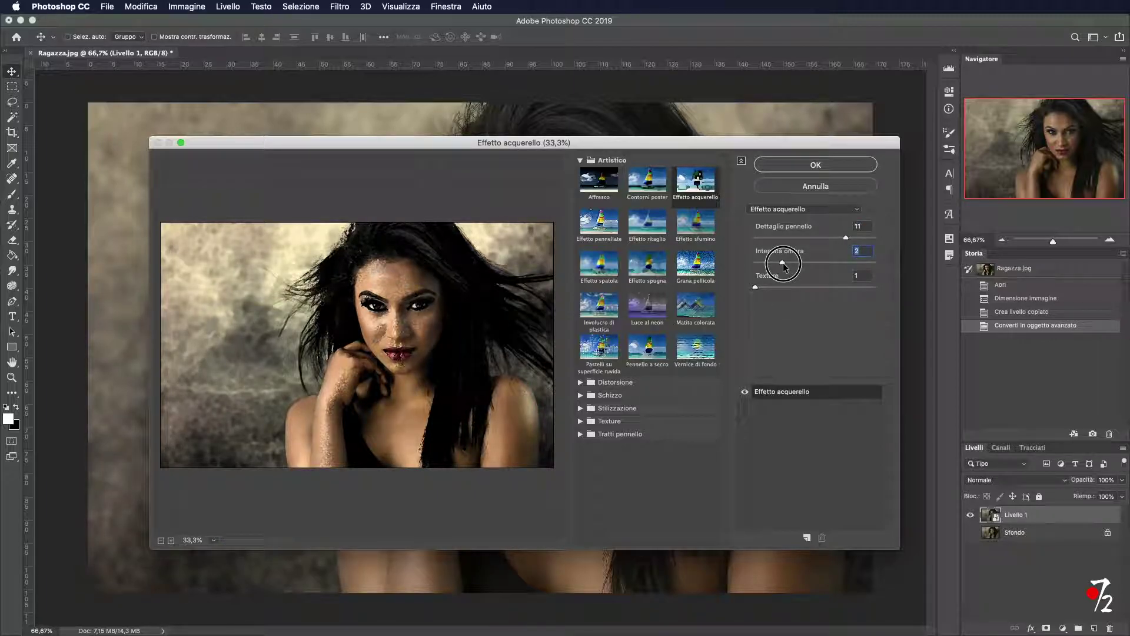
mouse_move(783, 265)
mouse_down()
mouse_move(798, 265)
mouse_move(786, 264)
mouse_up()
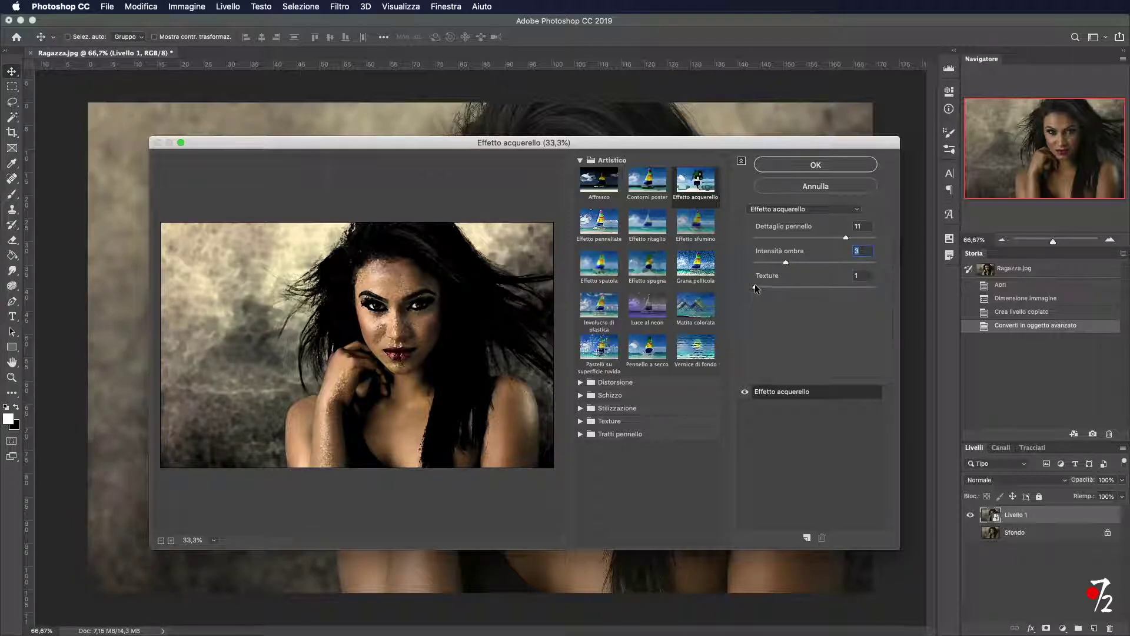
mouse_move(756, 286)
mouse_down()
mouse_move(788, 286)
mouse_move(736, 287)
mouse_up()
click(815, 163)
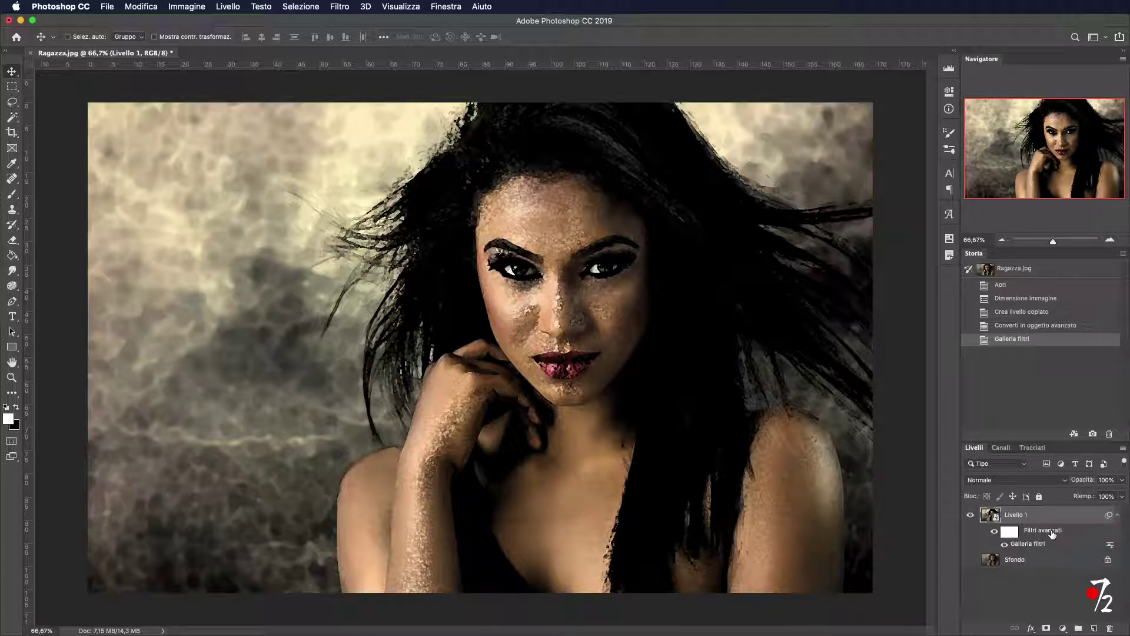
mouse_move(1028, 544)
double_click(1017, 545)
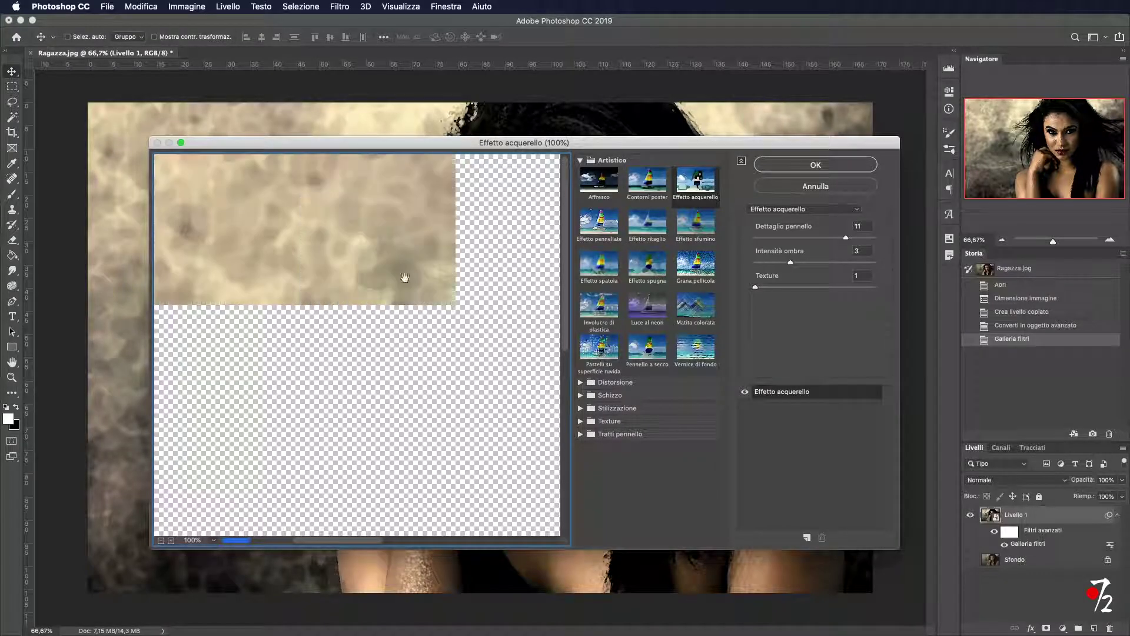
click(161, 539)
click(160, 540)
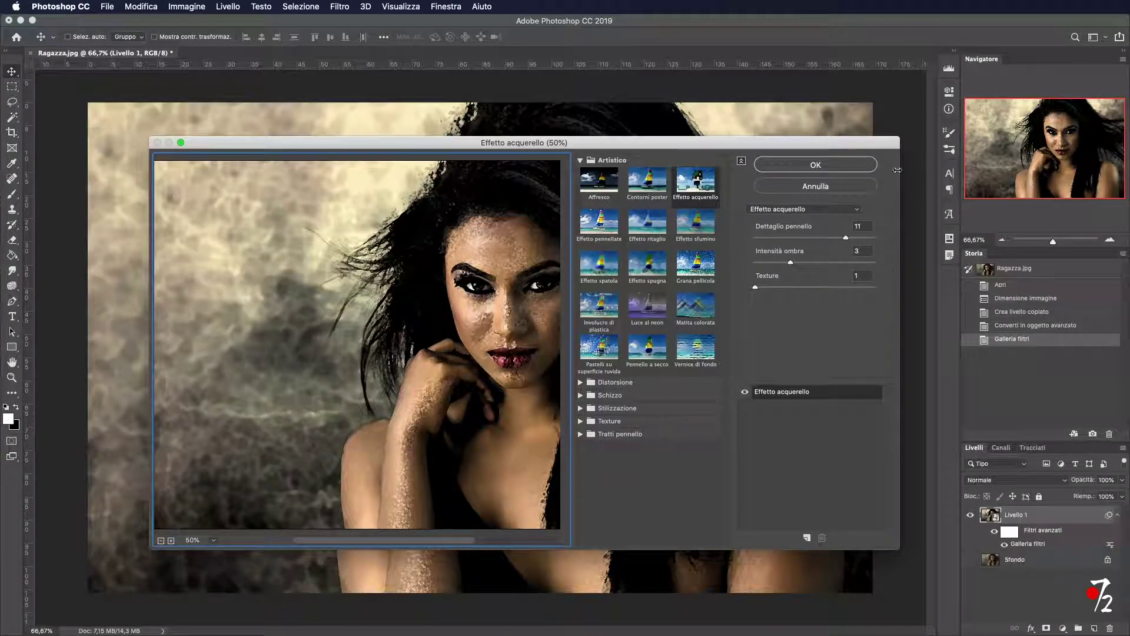
click(816, 164)
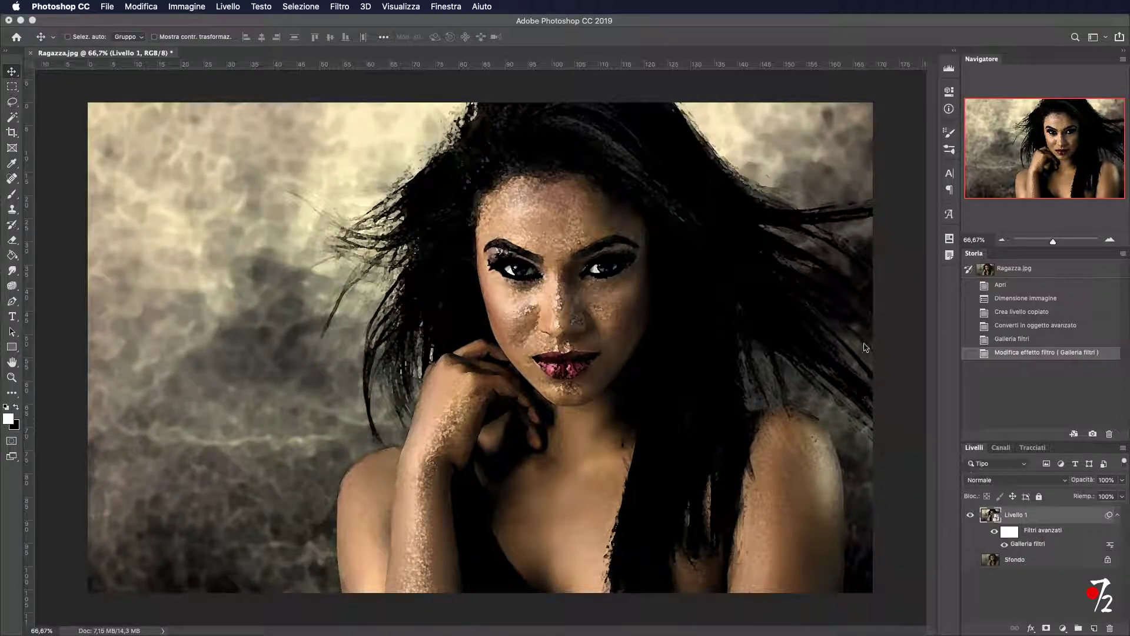
click(341, 7)
- Add Effetto ritaglio with 7 levels, edge simplicity 4 and edge fidelity 3
click(353, 22)
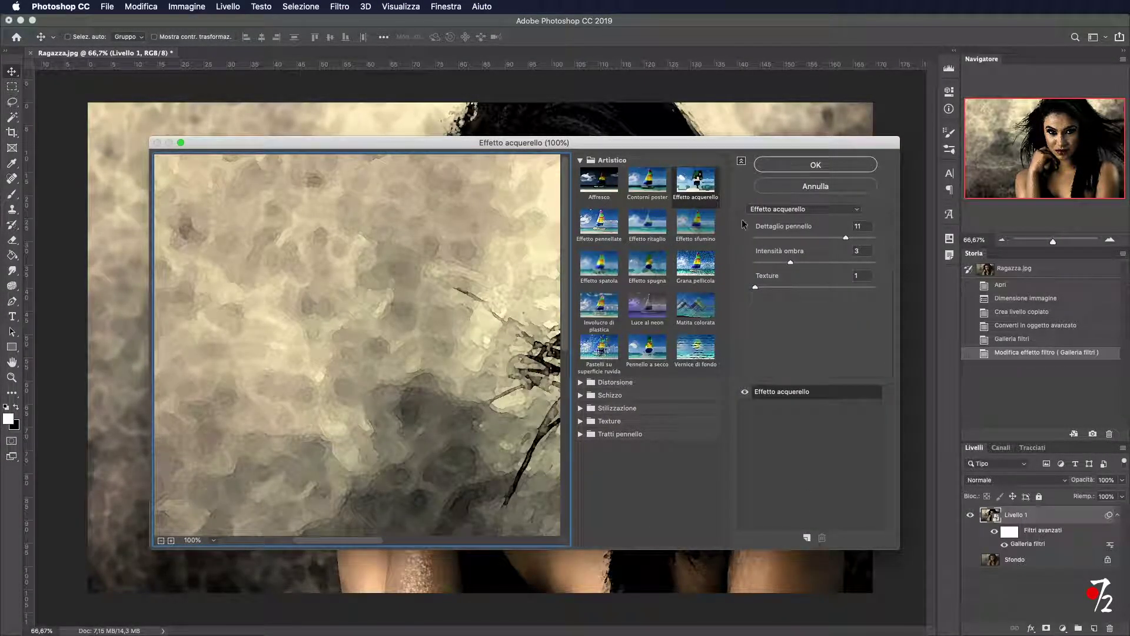
click(653, 228)
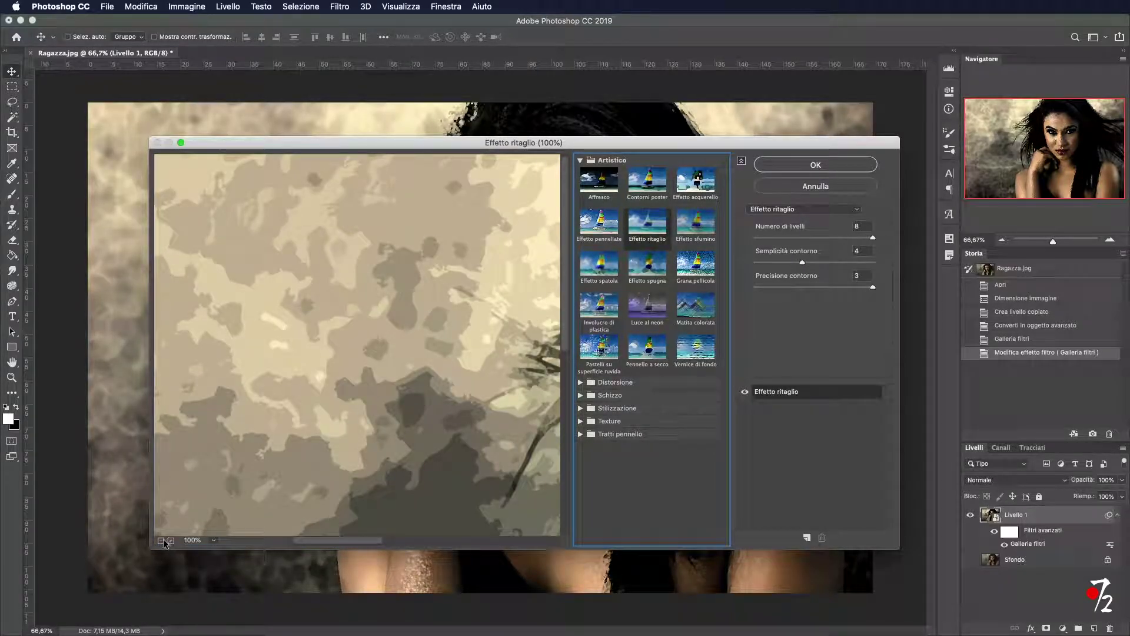
click(161, 541)
click(161, 540)
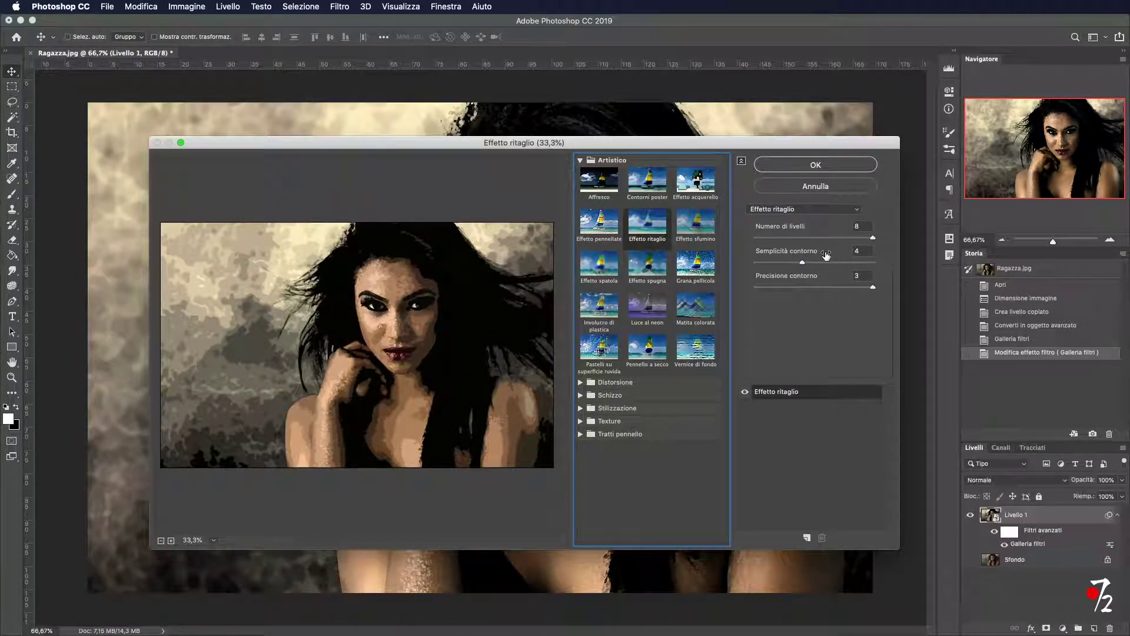
drag(803, 263, 818, 265)
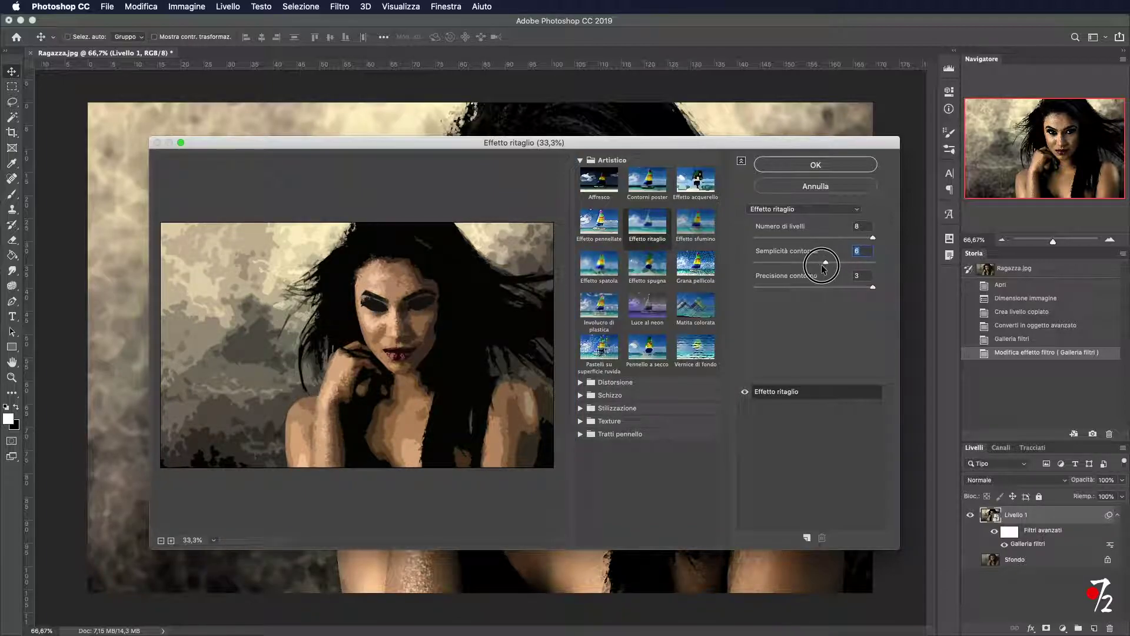
drag(816, 265, 803, 266)
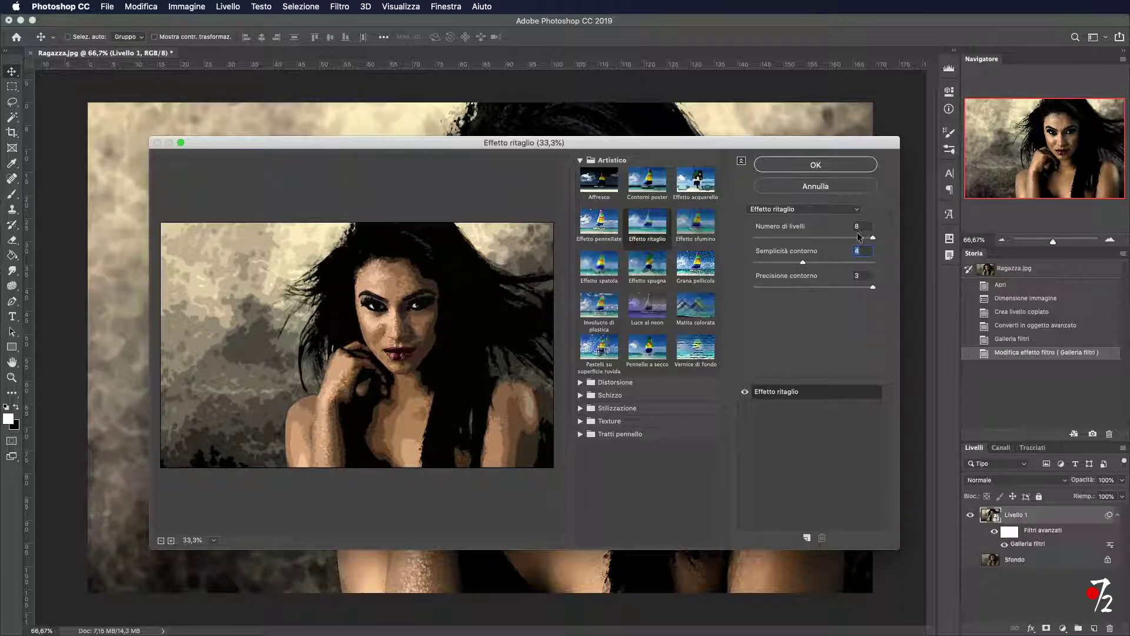
mouse_move(833, 238)
mouse_down()
mouse_move(872, 244)
mouse_move(845, 247)
mouse_up()
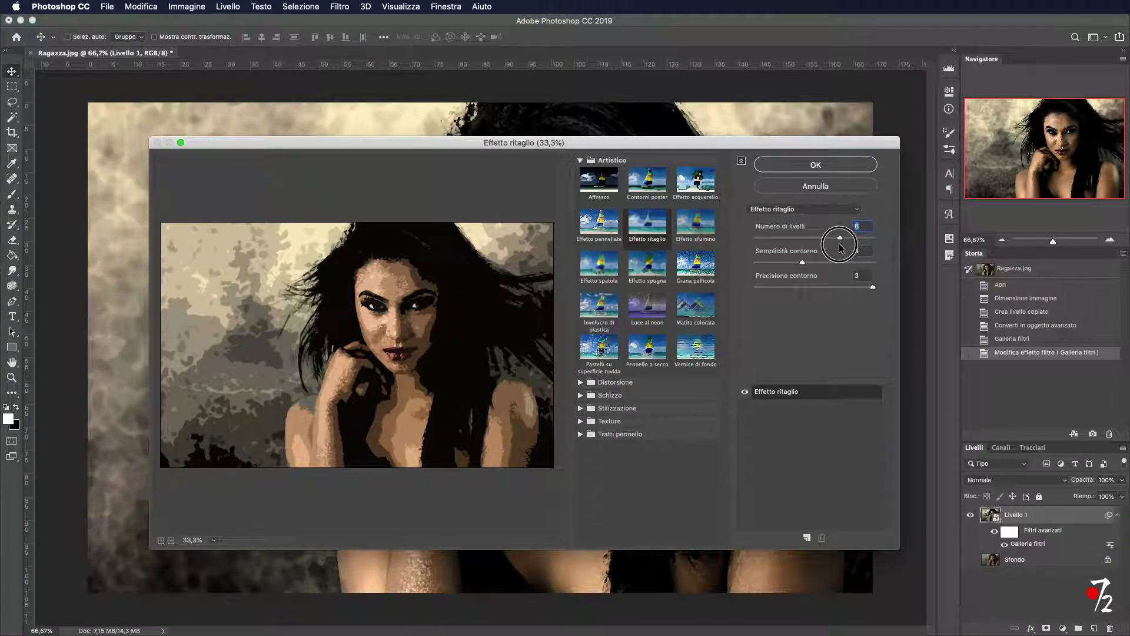
click(803, 166)
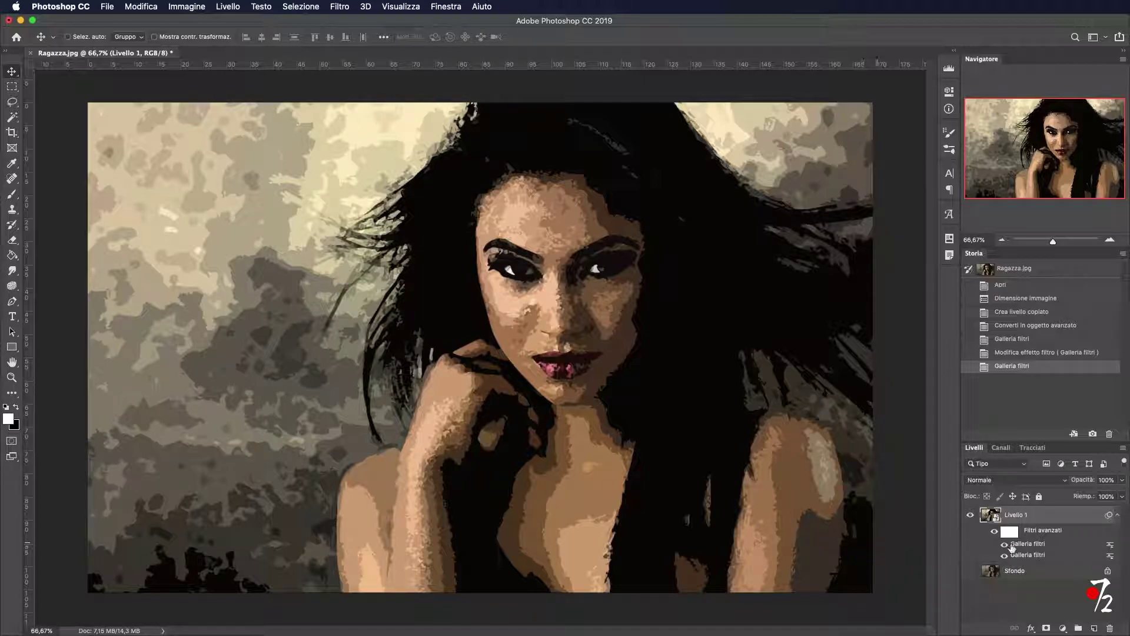
- Set the cutout filter's blending to Luce puntiforme at 100% opacity
double_click(1110, 547)
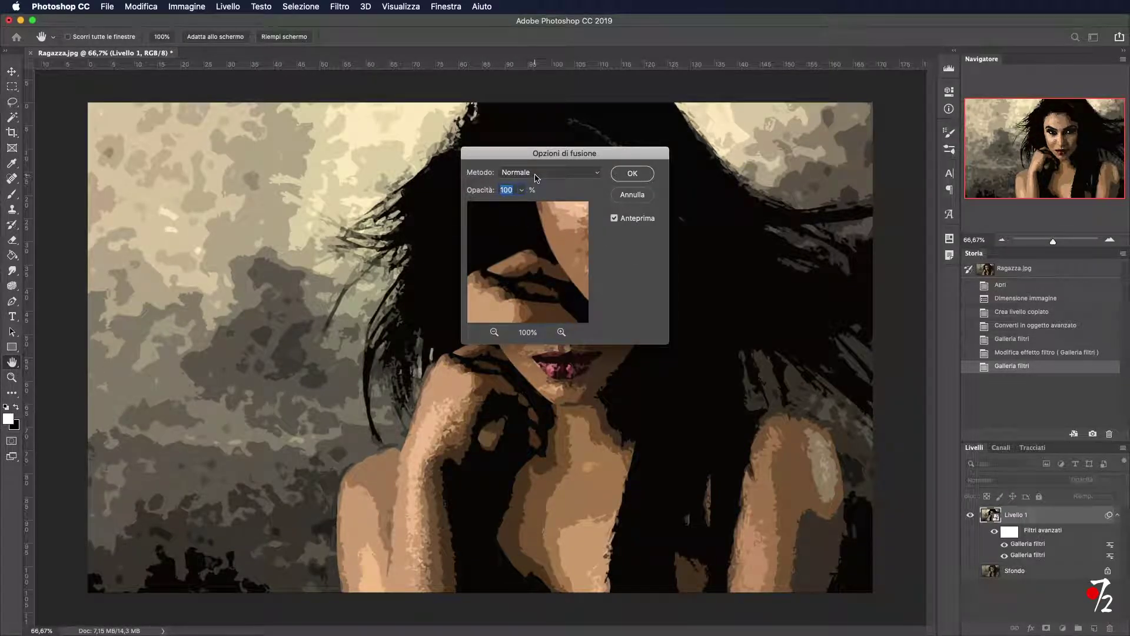
click(570, 175)
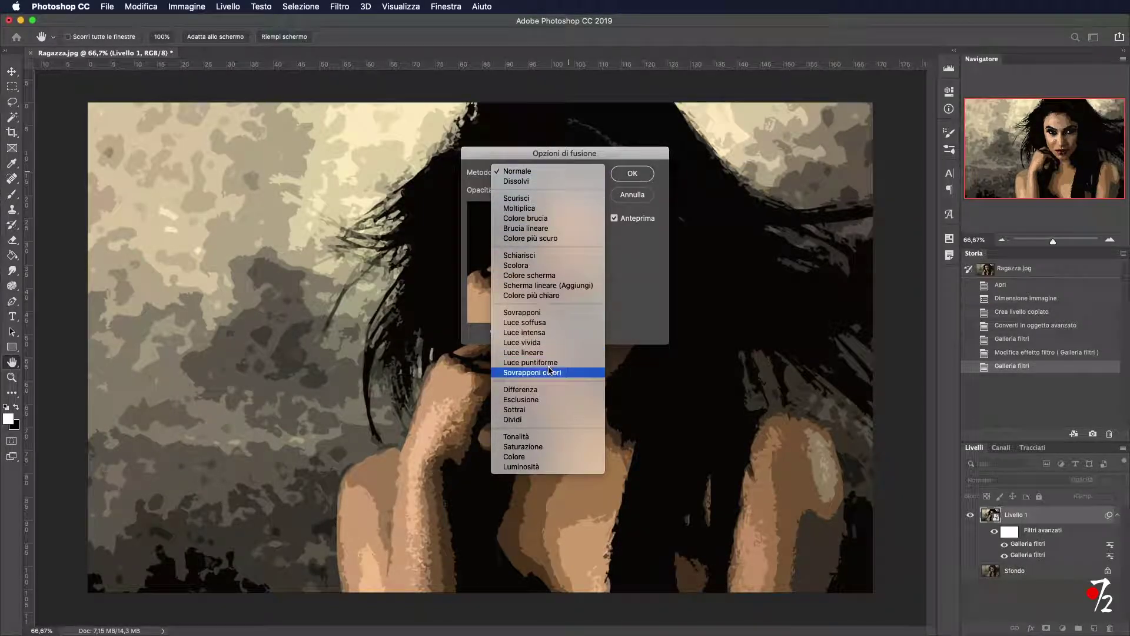
click(526, 363)
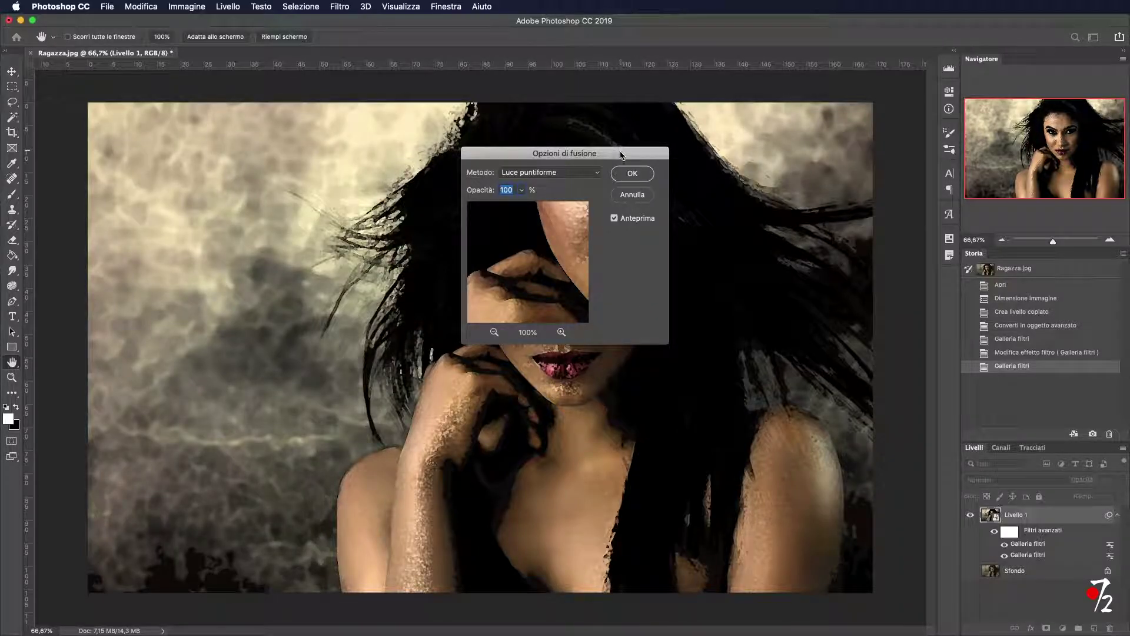
drag(620, 154, 378, 169)
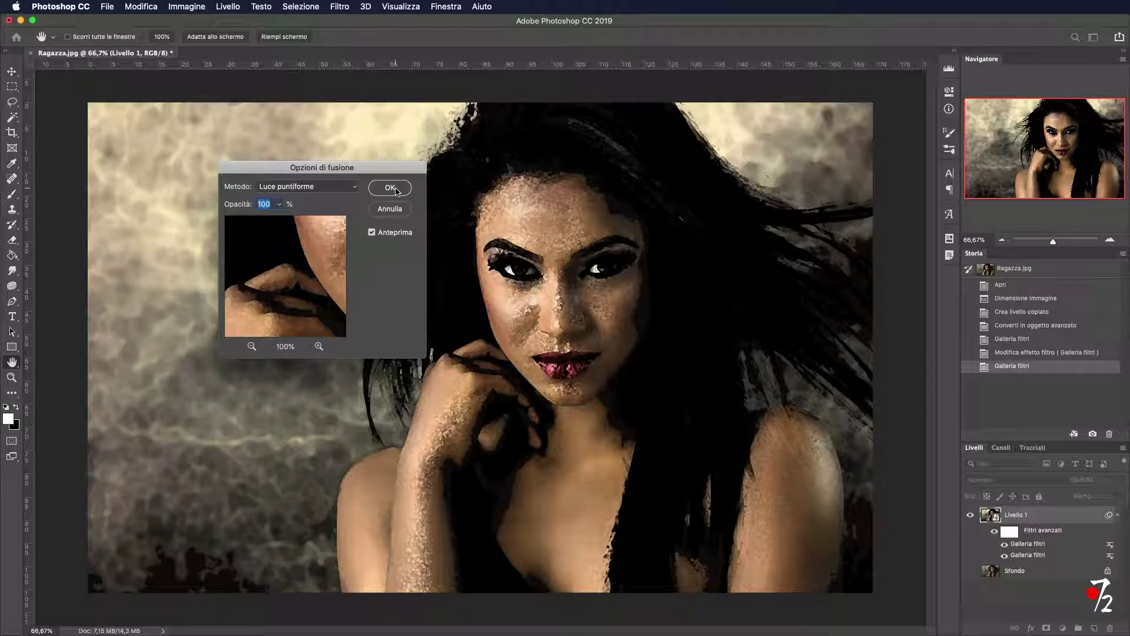
click(391, 188)
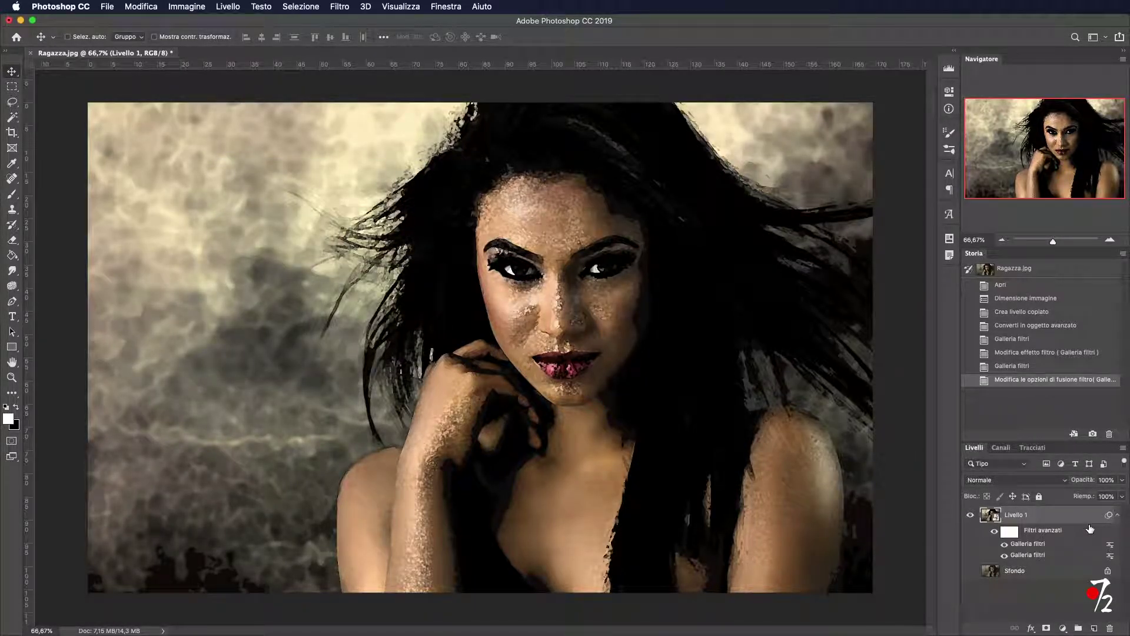
- Apply Sfocatura migliore with radius 6,5 and threshold 100, then open its blending options
click(340, 9)
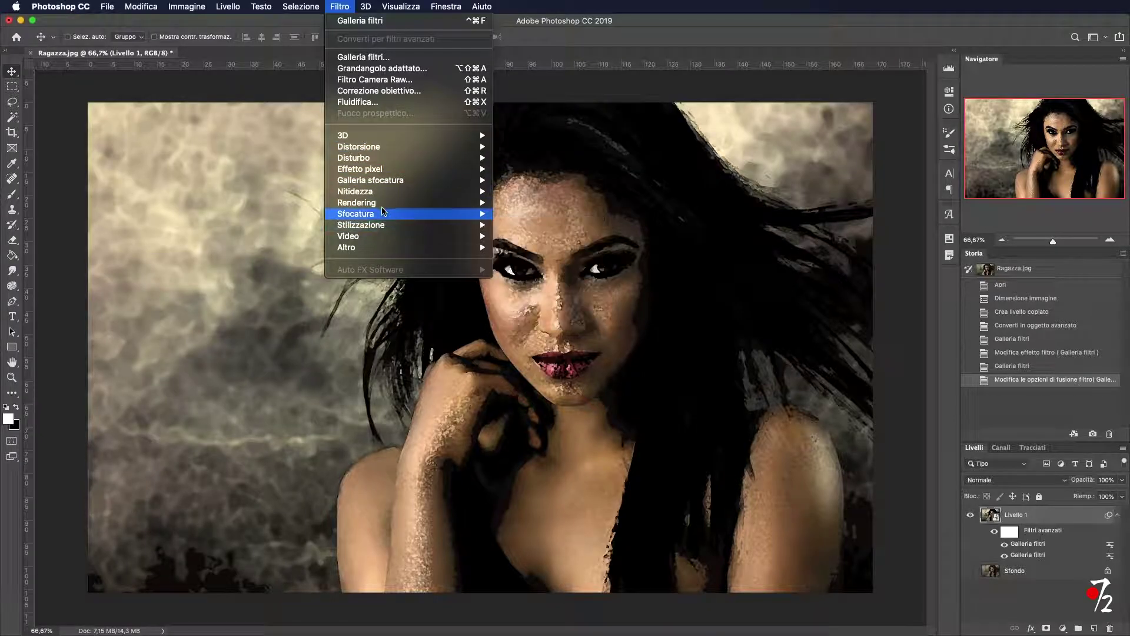
mouse_move(355, 214)
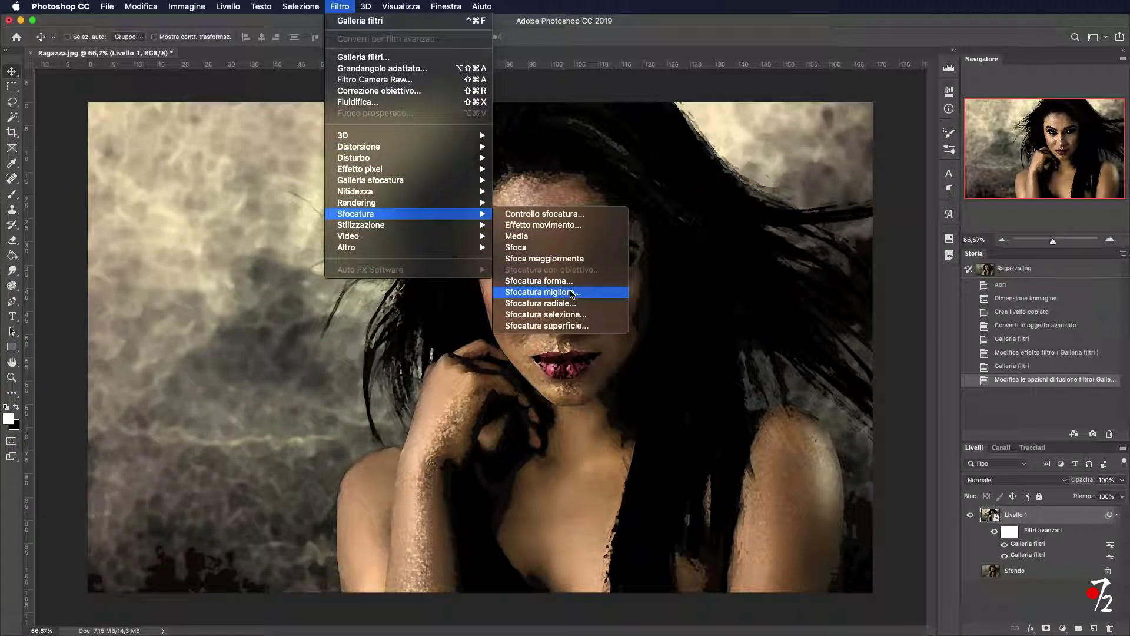
click(571, 293)
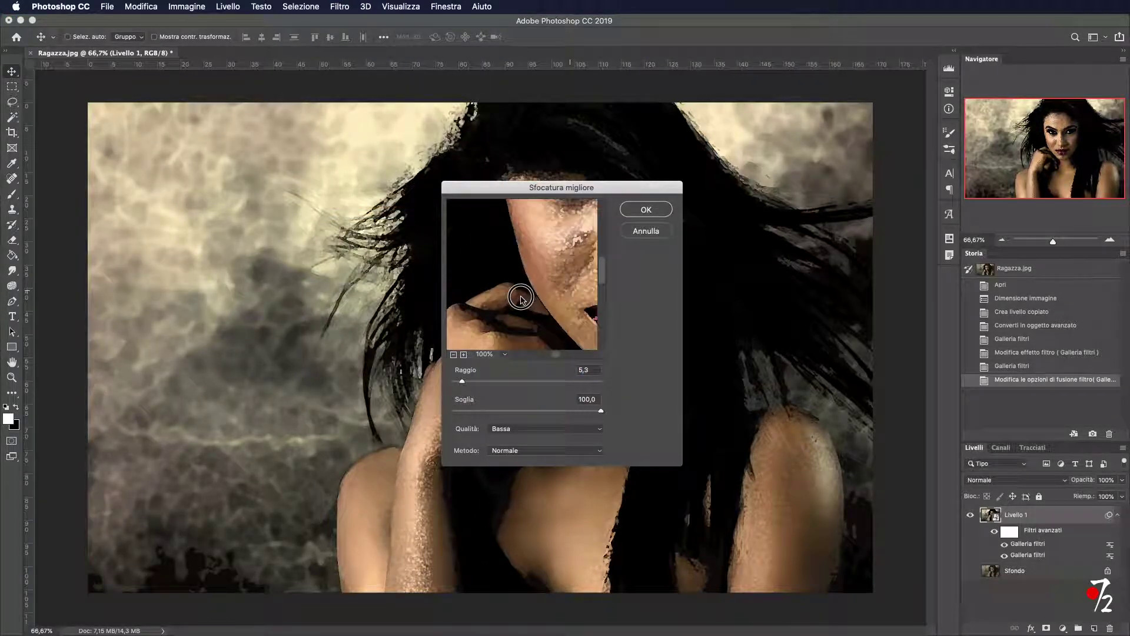
drag(522, 295, 517, 224)
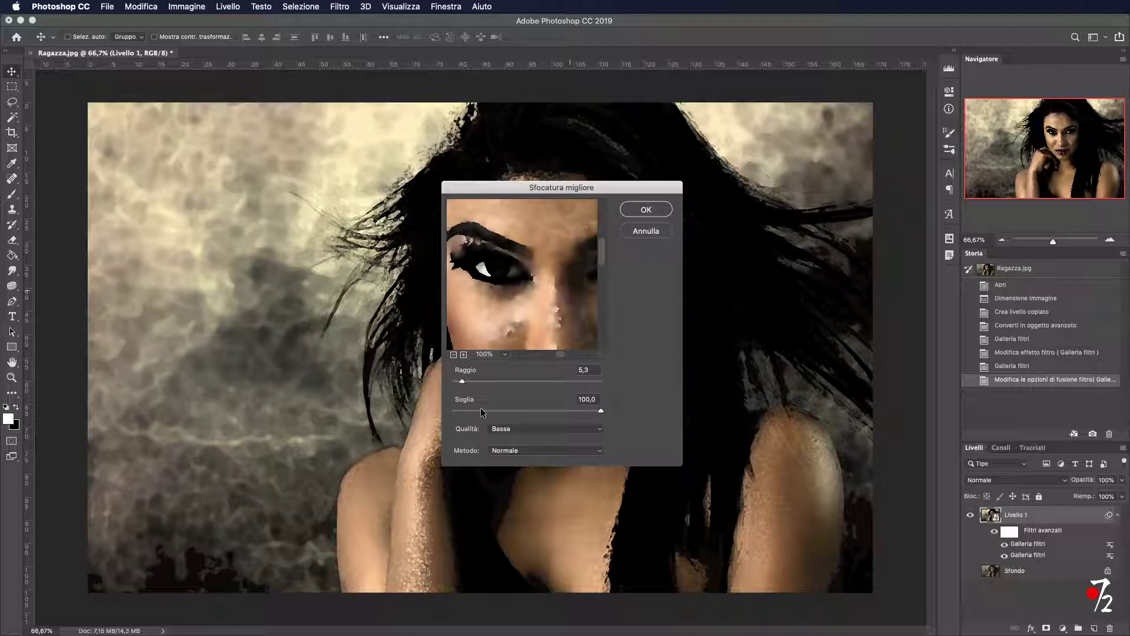
mouse_move(601, 411)
mouse_down()
mouse_move(453, 412)
mouse_move(600, 411)
mouse_up()
drag(522, 187, 702, 195)
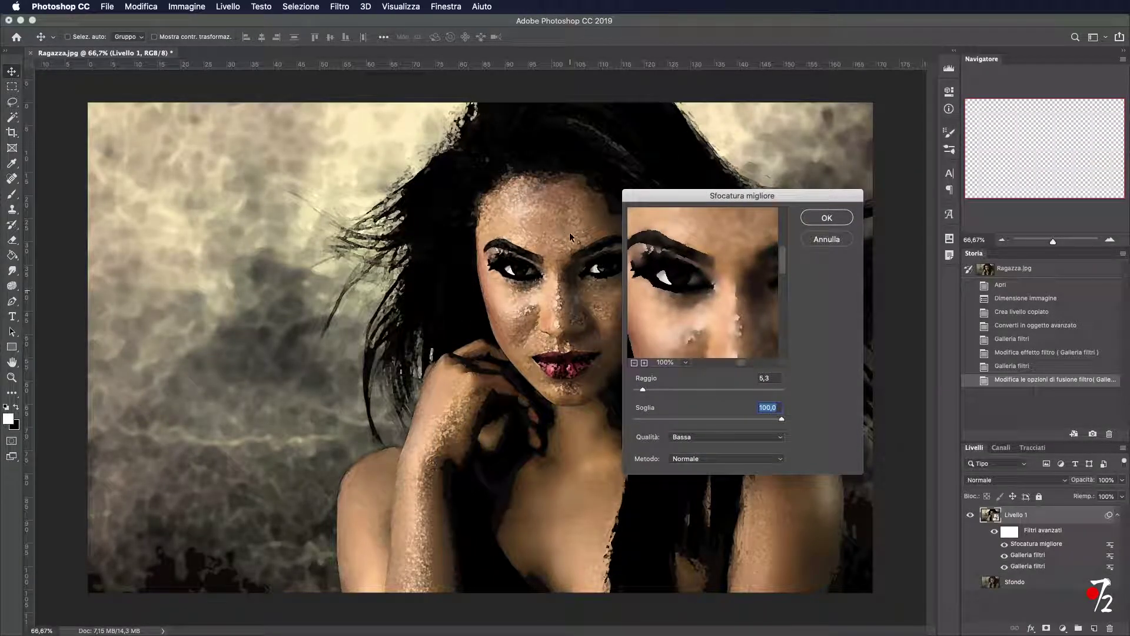
drag(699, 206, 537, 211)
mouse_move(480, 394)
mouse_down()
mouse_move(509, 398)
mouse_move(489, 395)
mouse_up()
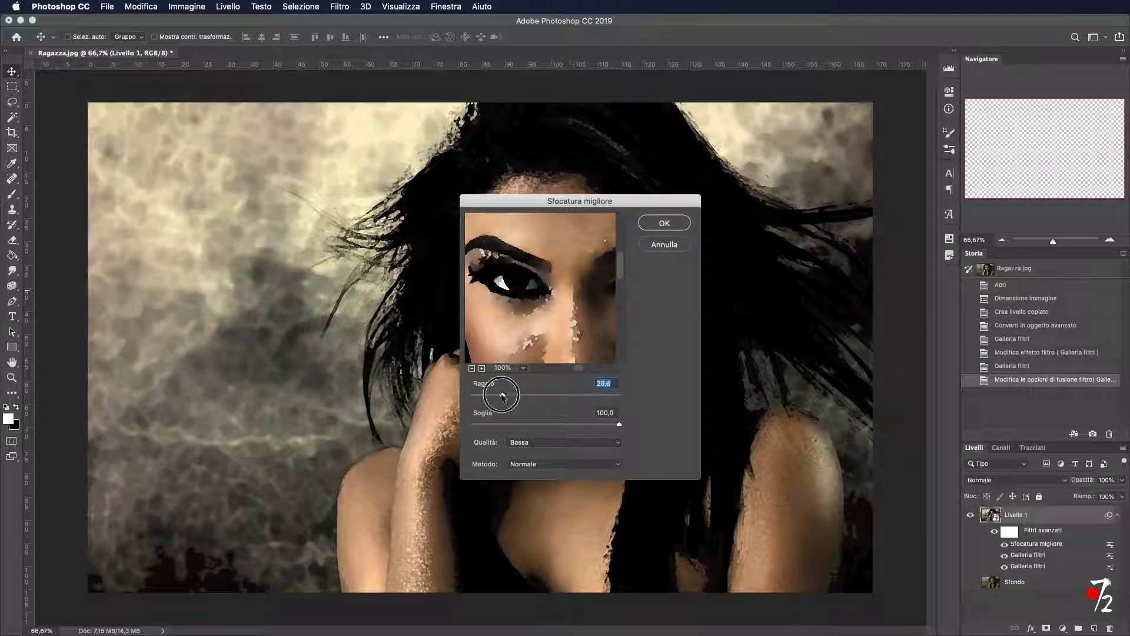
drag(487, 397, 482, 395)
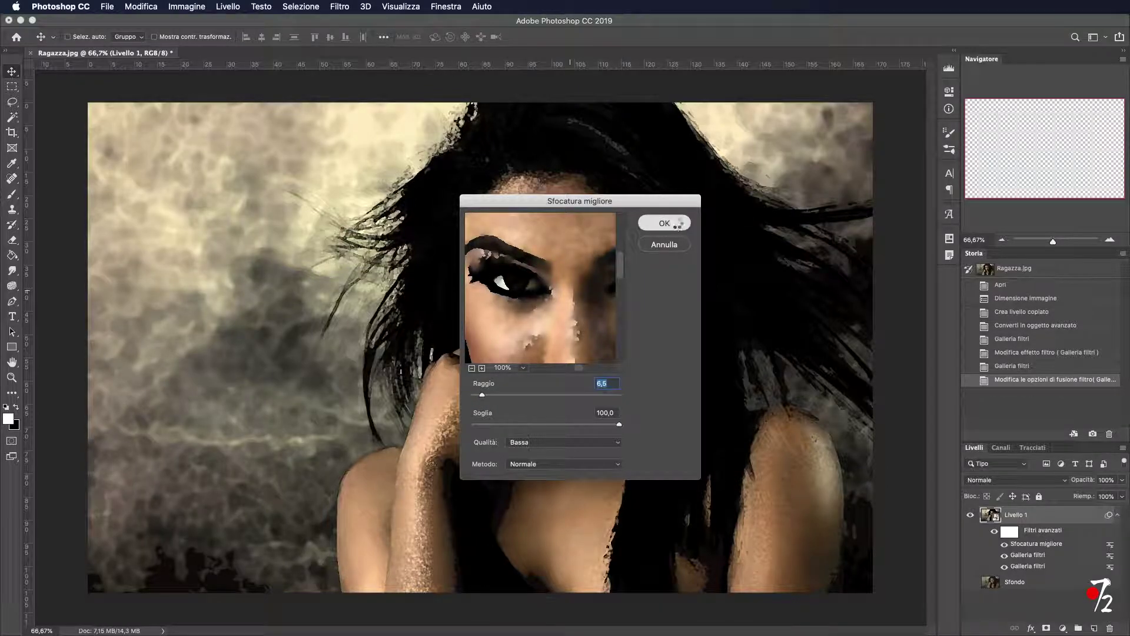
click(664, 222)
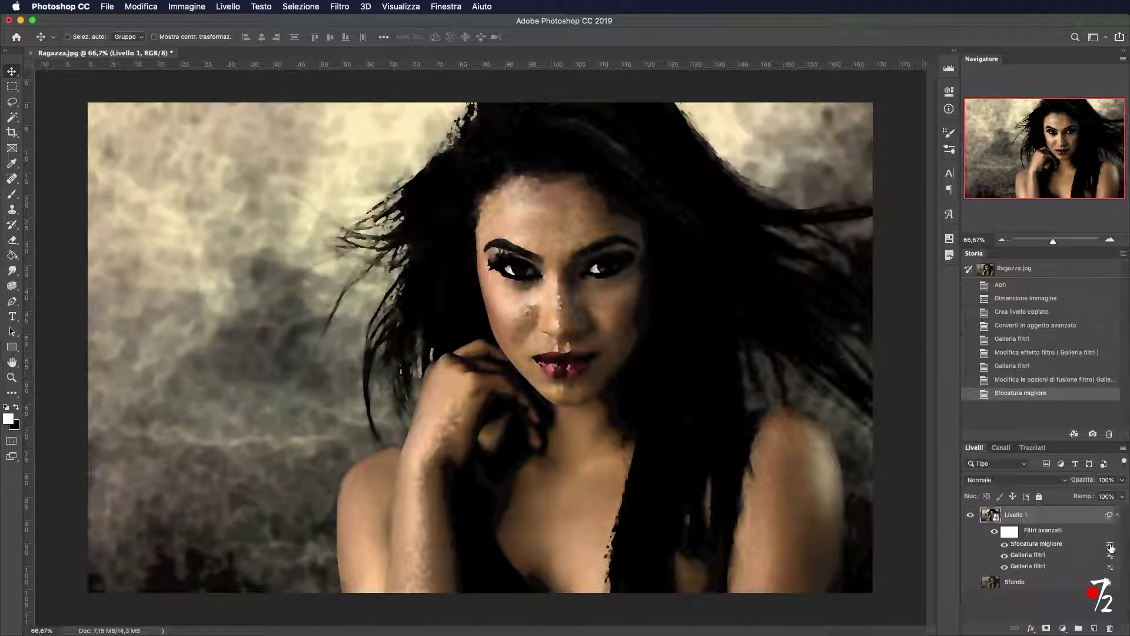
double_click(1110, 542)
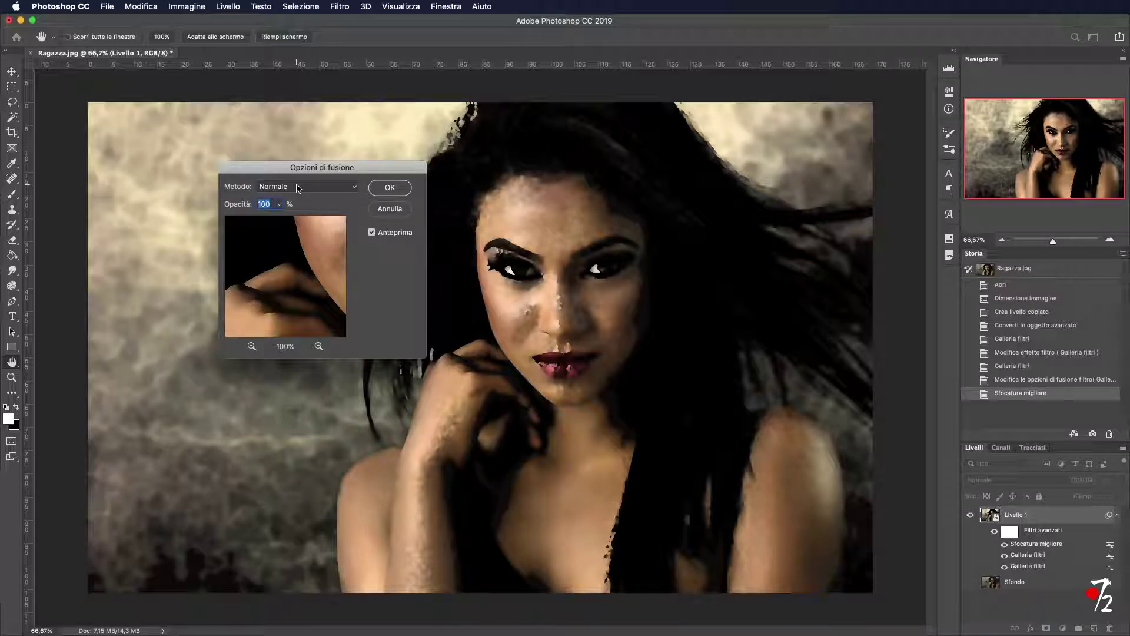
- Blend the Sfocatura migliore filter in Sovrapponi mode at about 82% opacity
click(302, 190)
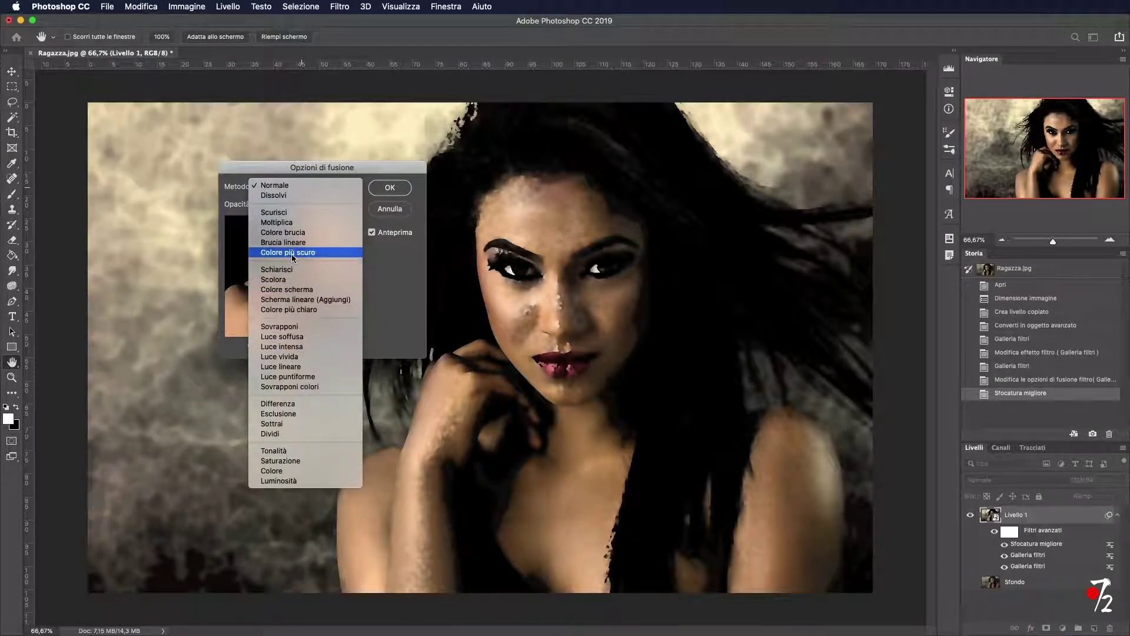
click(297, 328)
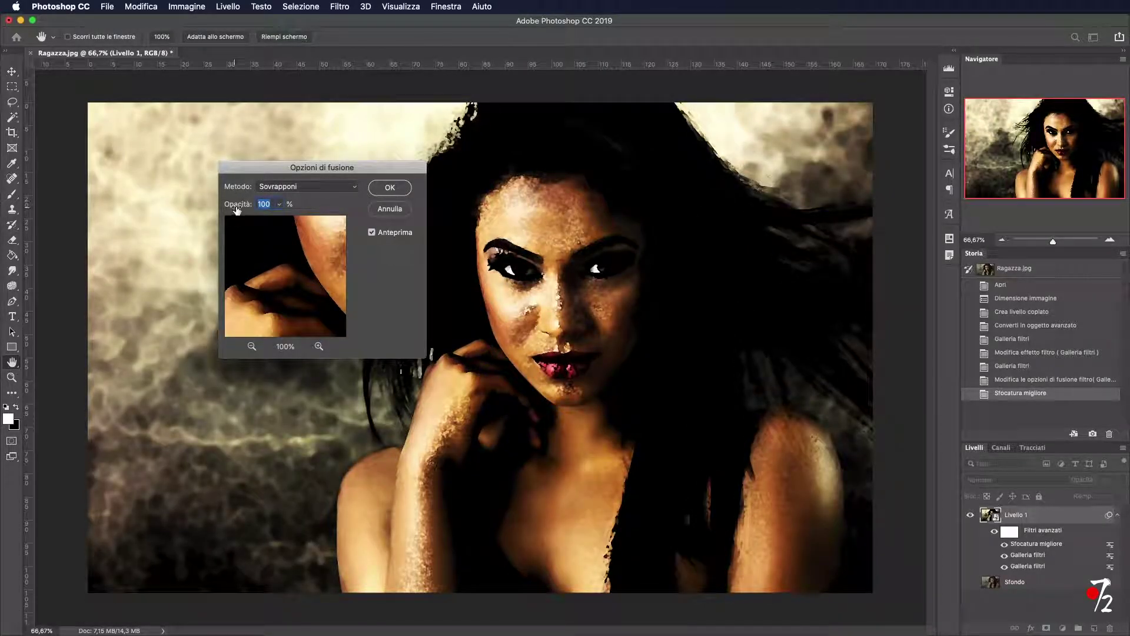
drag(234, 206, 232, 206)
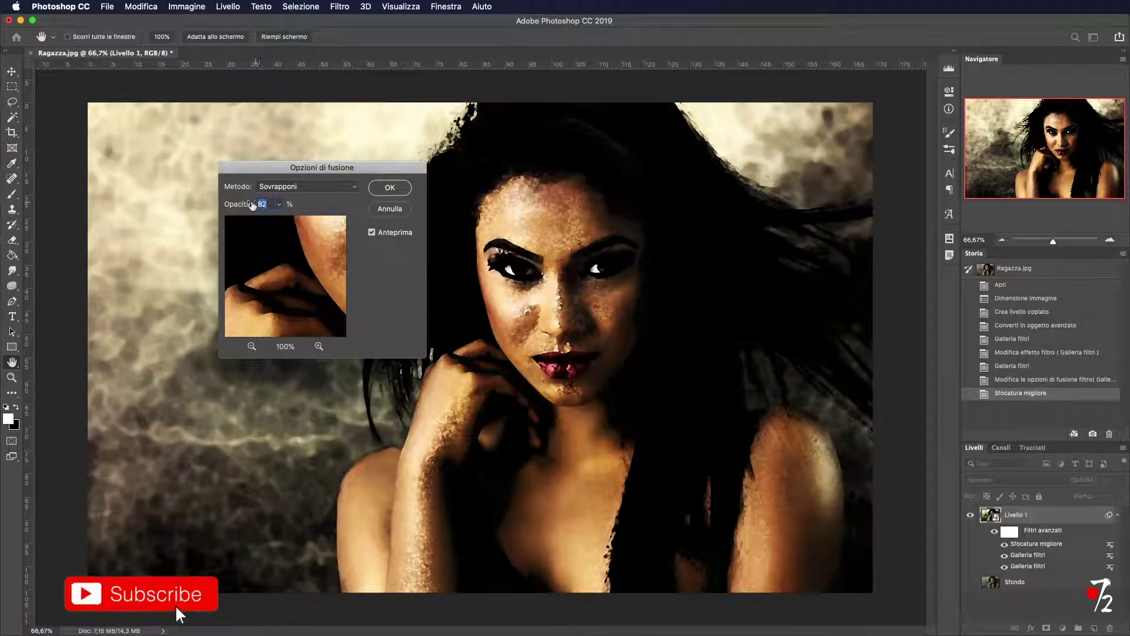
click(391, 188)
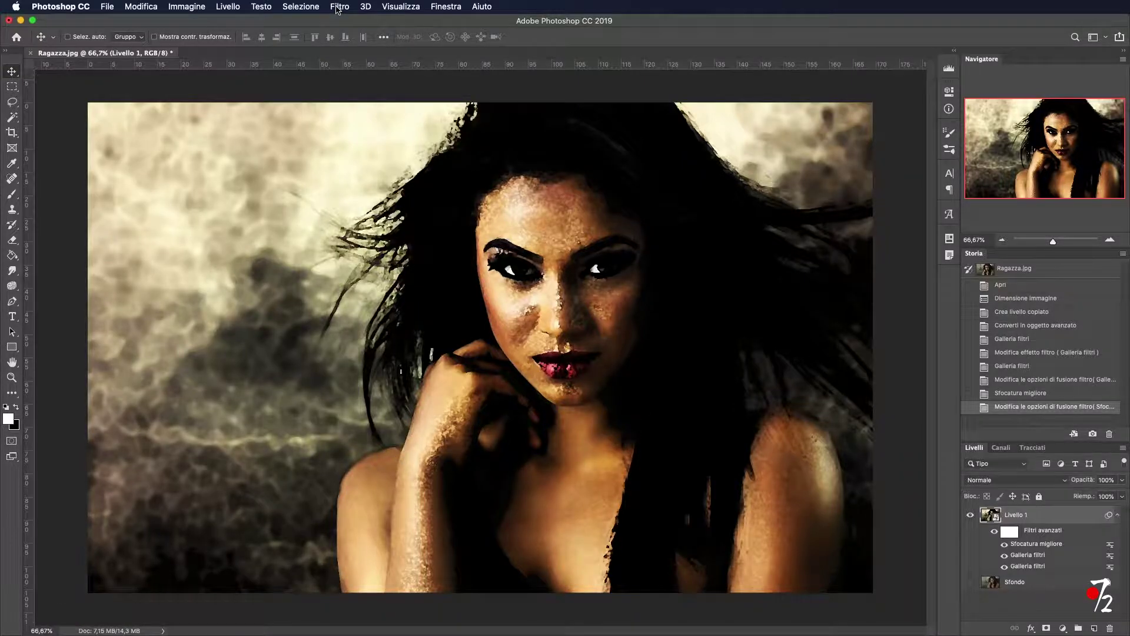
- Add a Trova bordi smart filter blended in Scurisci mode, and drag in the Texture image
click(338, 8)
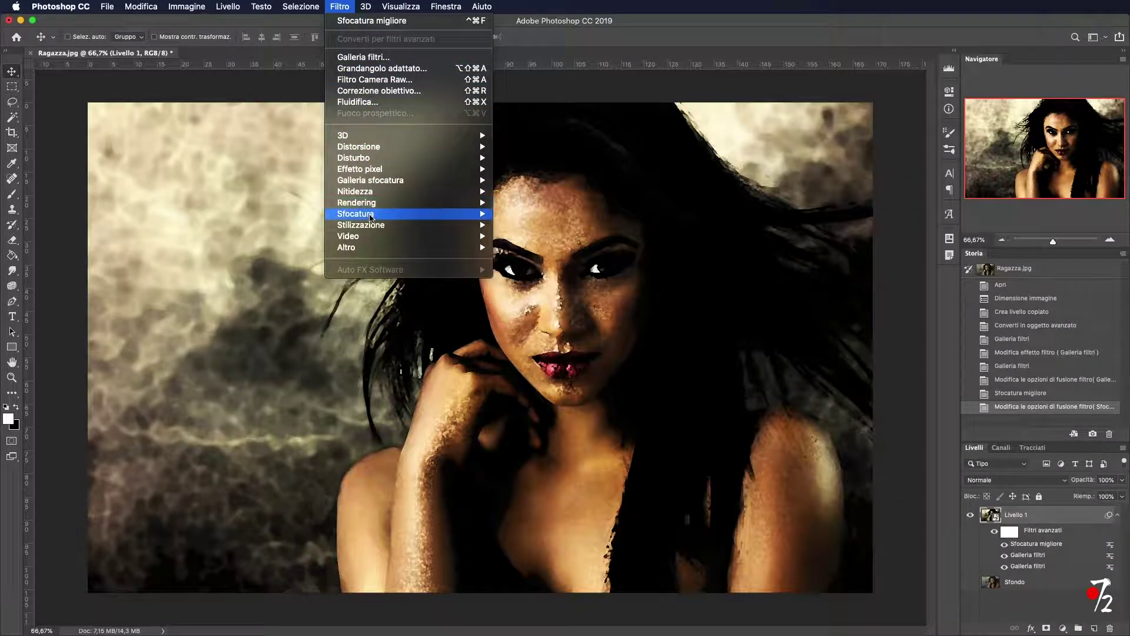
mouse_move(361, 224)
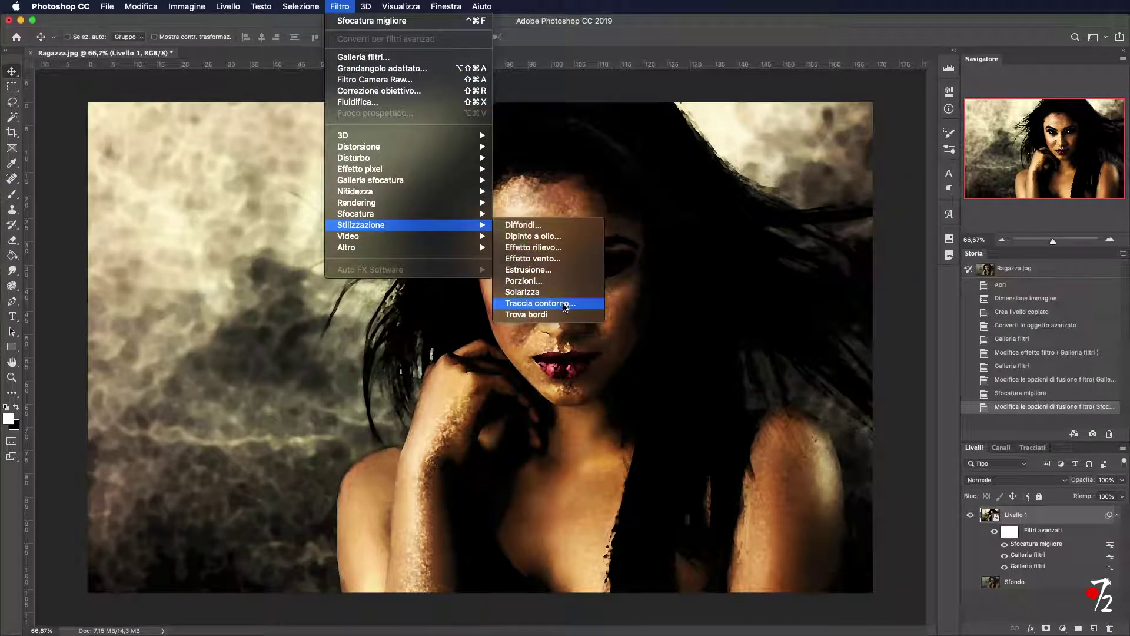
click(560, 322)
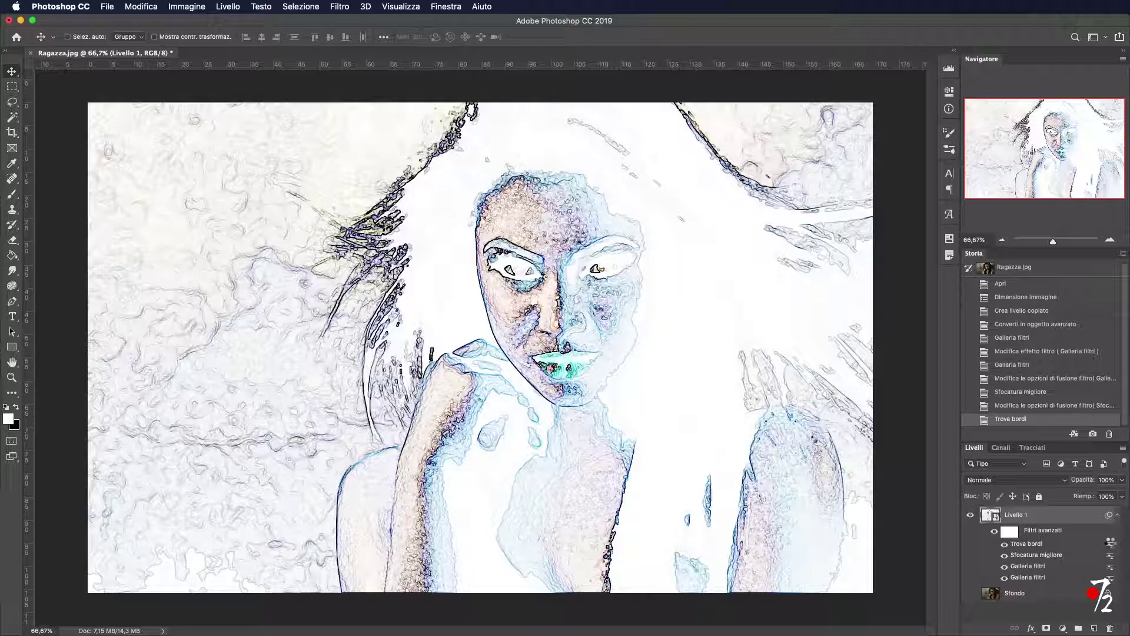
double_click(1109, 542)
click(328, 186)
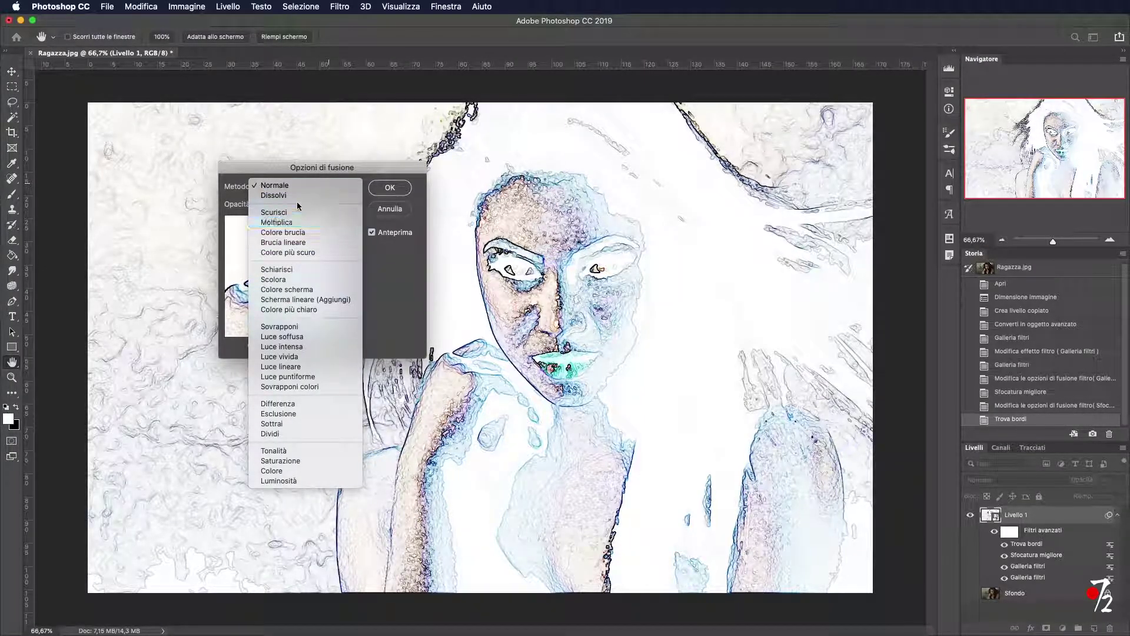
click(312, 213)
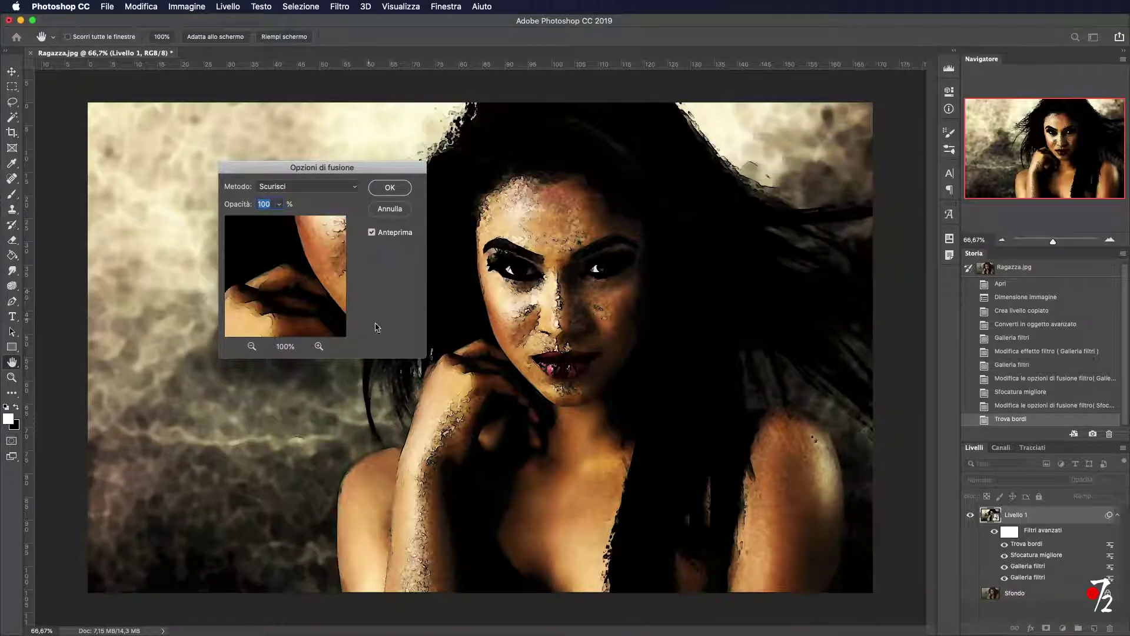
click(388, 188)
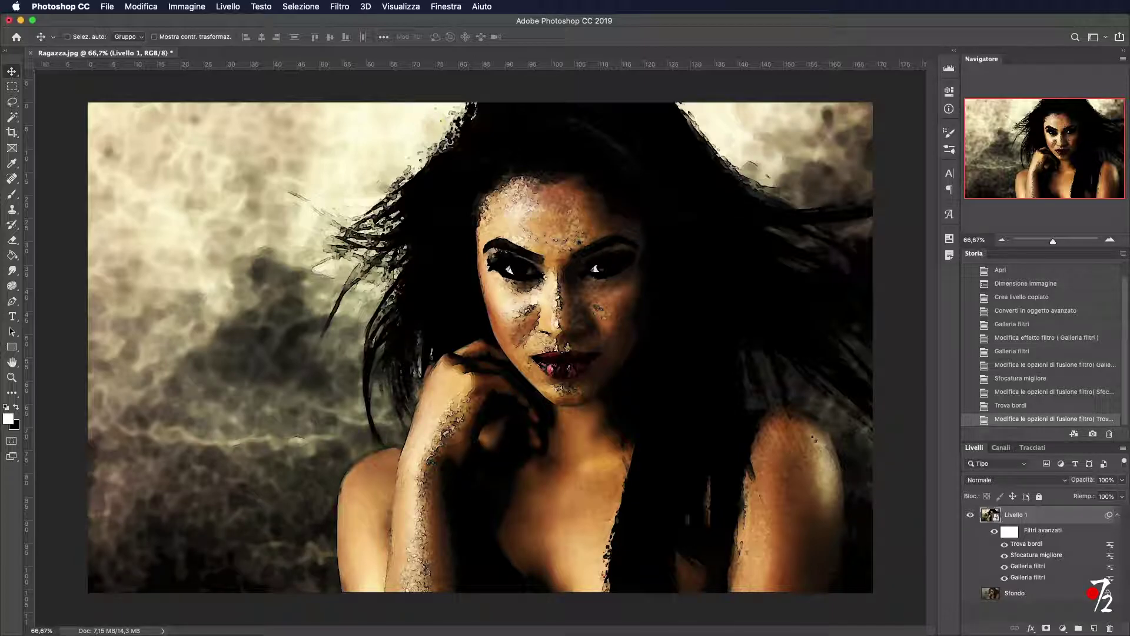
drag(318, 629, 471, 243)
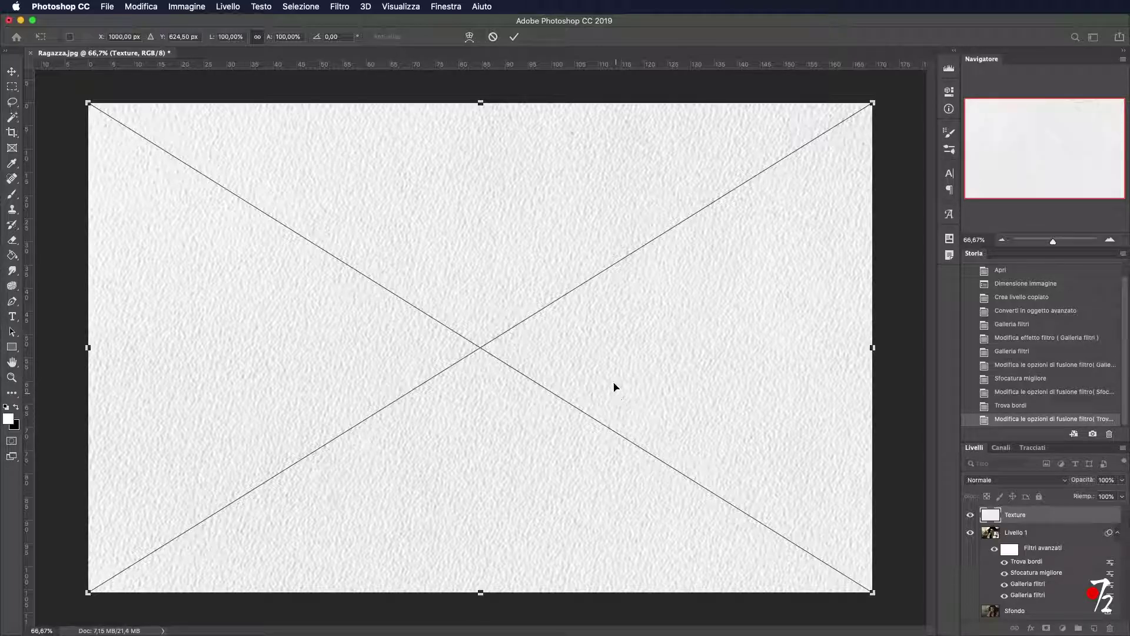
- Place the Texture layer below Livello 1 and give Livello 1 an inverted black mask
click(514, 37)
drag(1021, 515, 1022, 592)
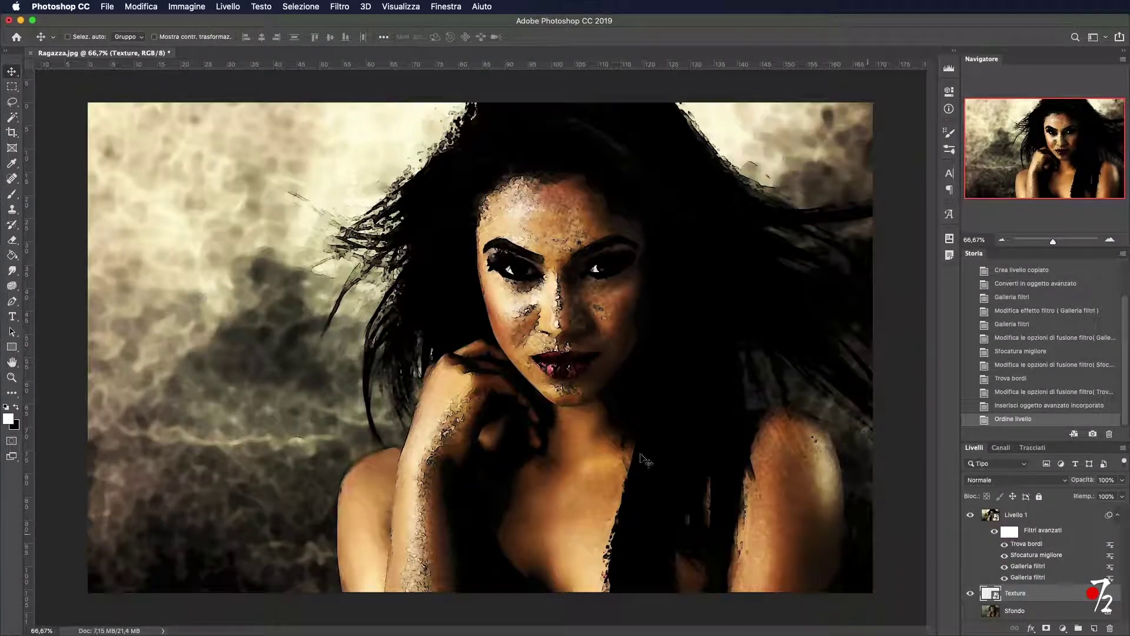
click(1025, 516)
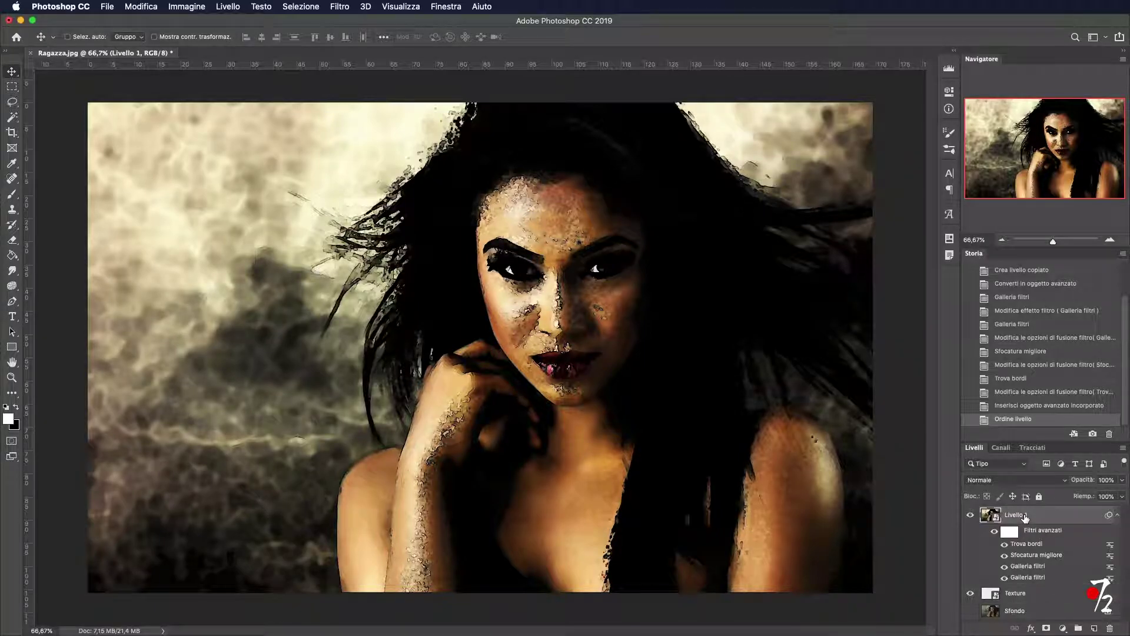
click(1046, 629)
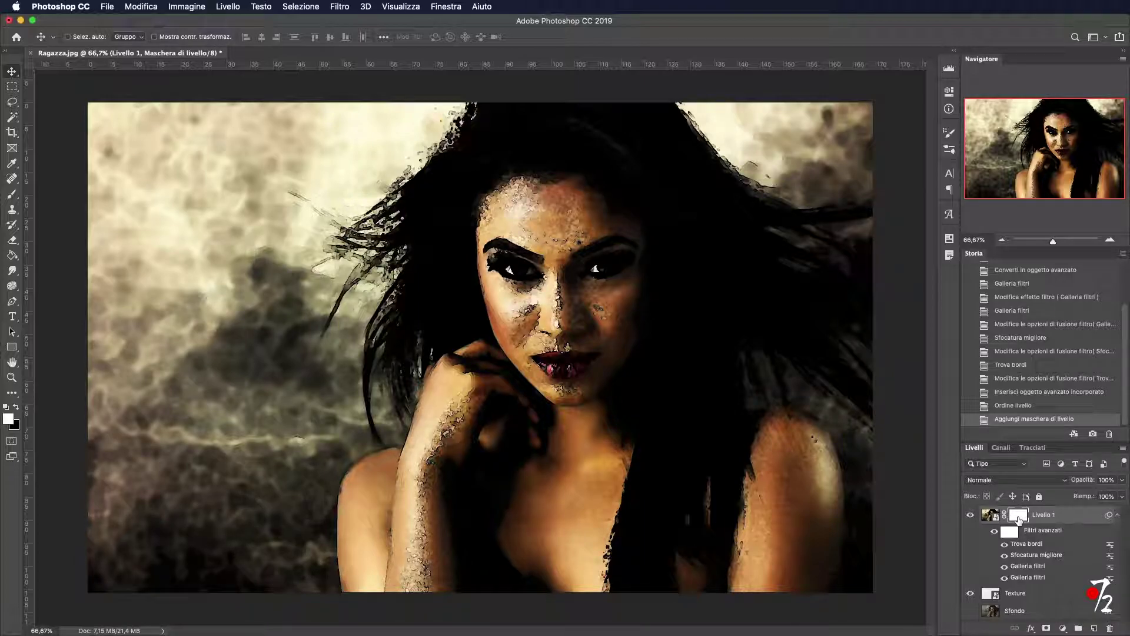
key(ctrl+i)
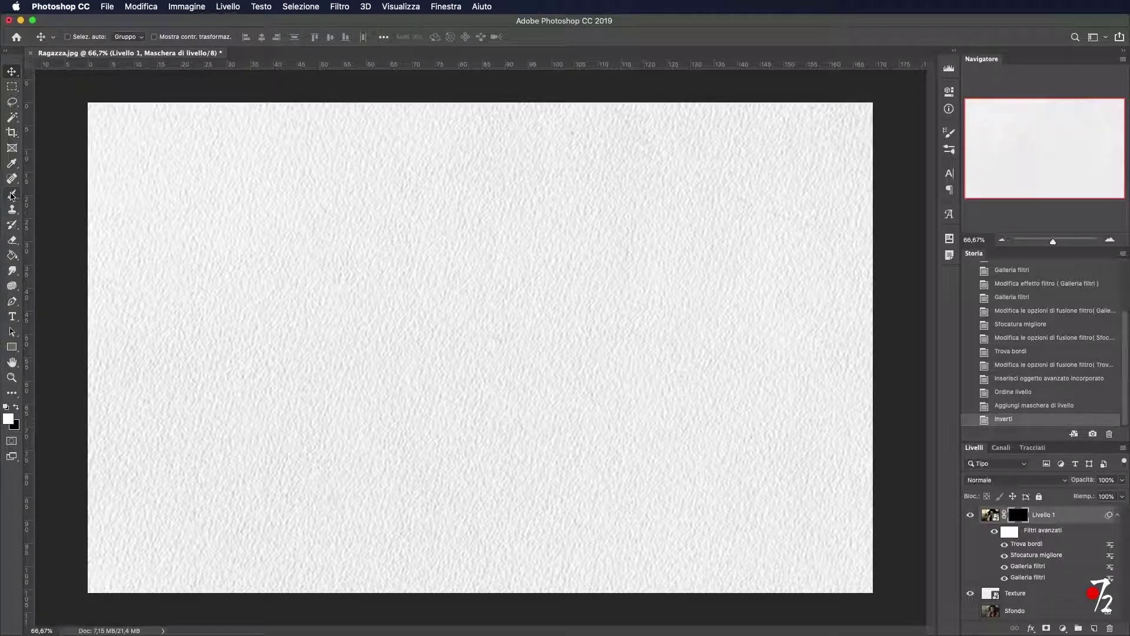
click(11, 194)
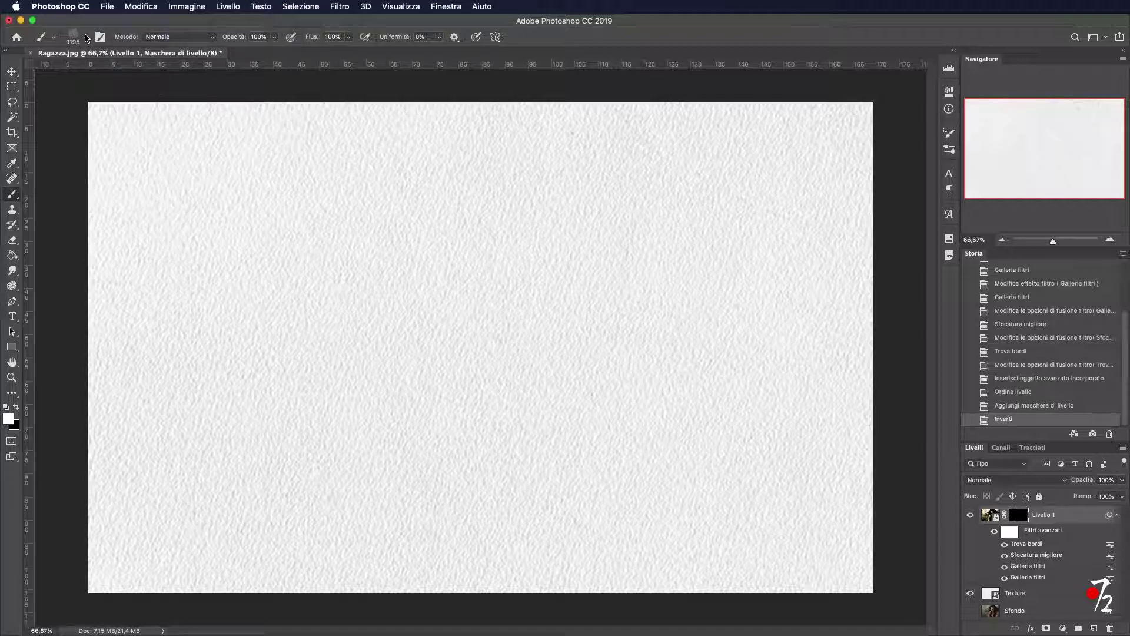
click(86, 38)
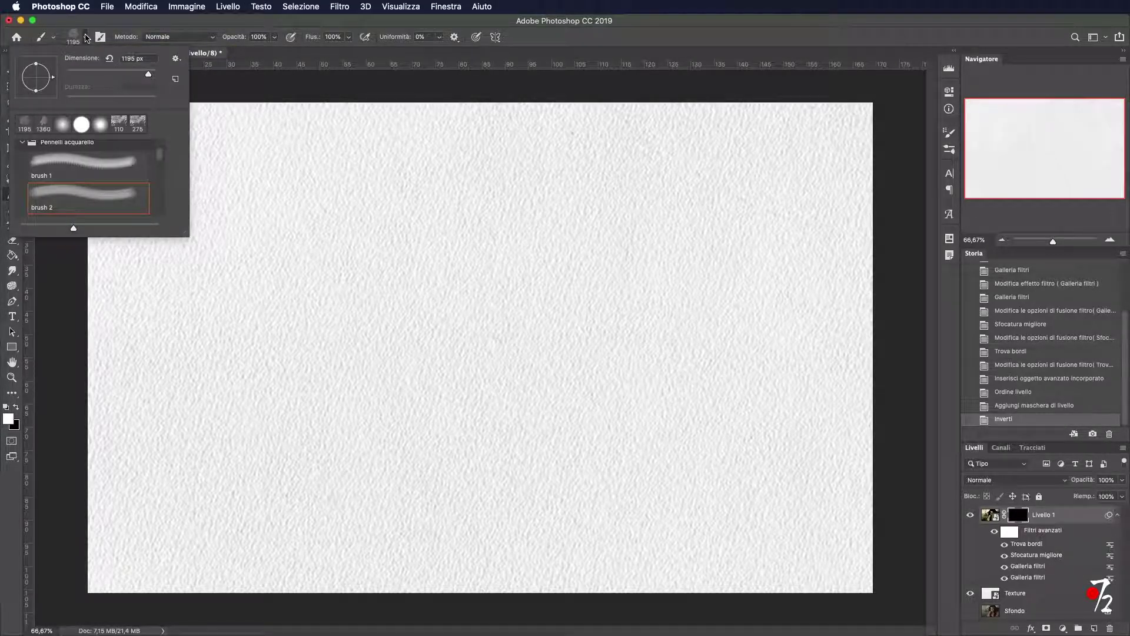
scroll(55, 194, up, 3)
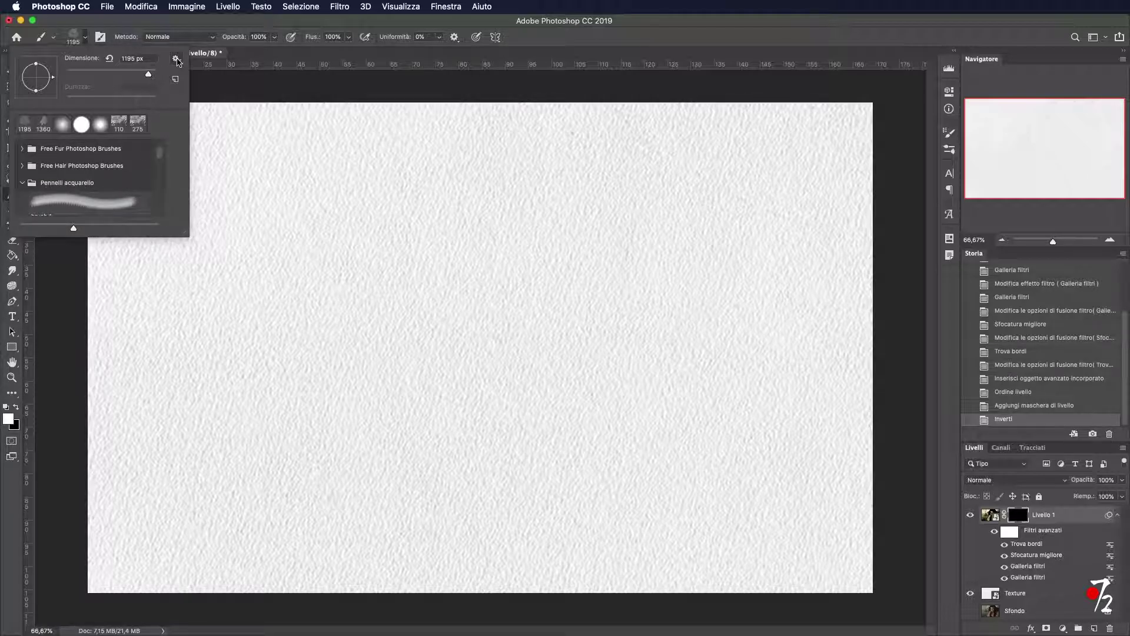
click(176, 59)
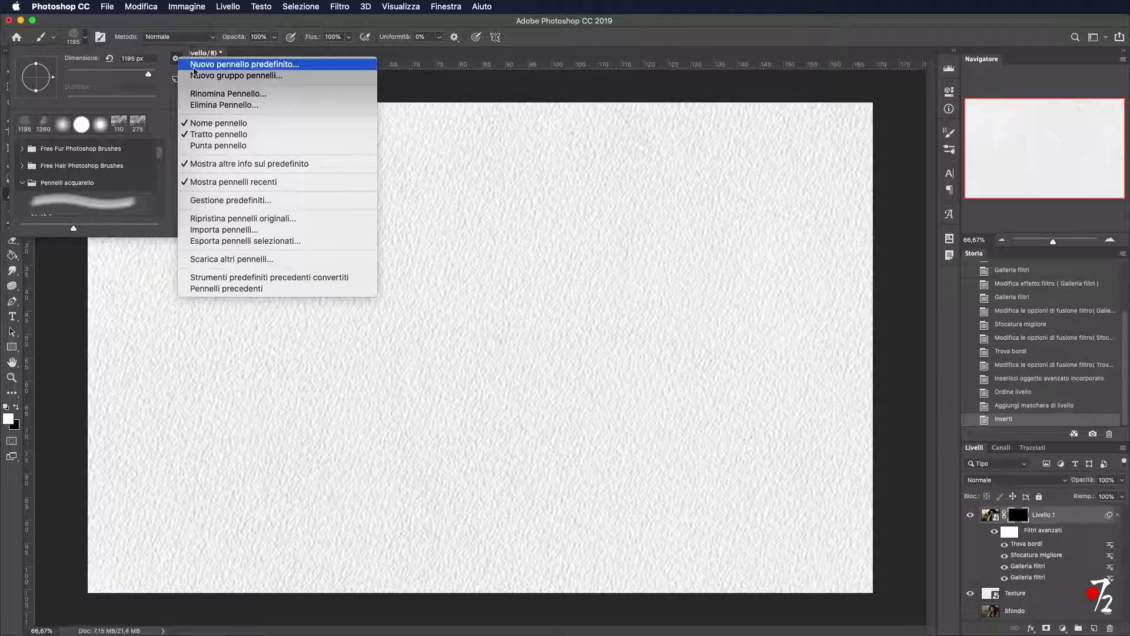
click(237, 229)
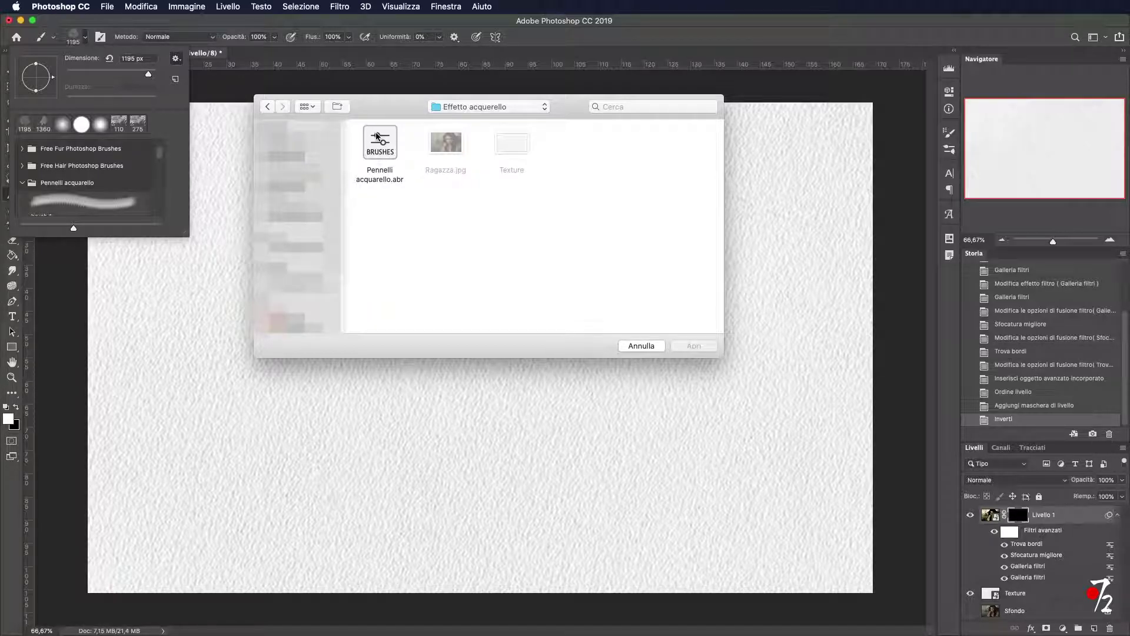
click(641, 346)
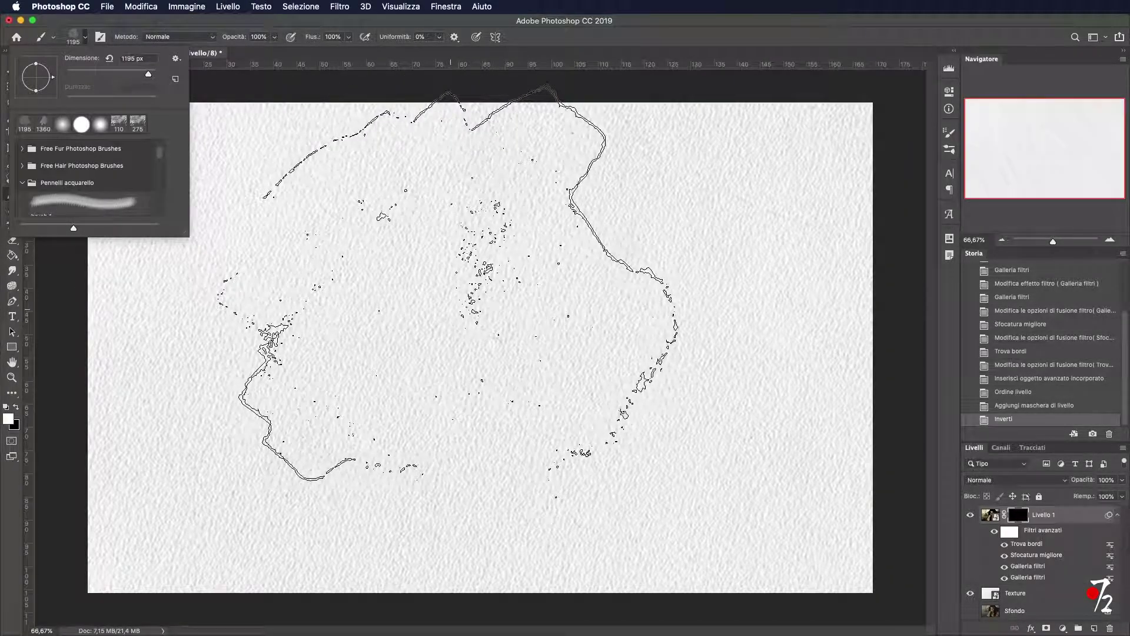
drag(506, 318, 383, 318)
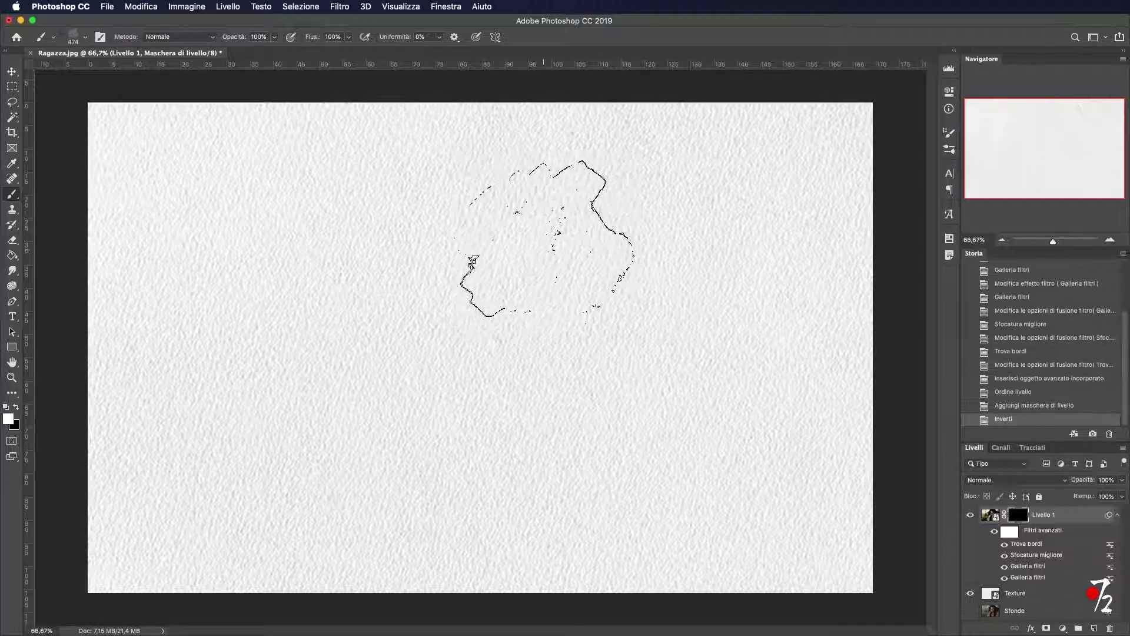
- Paint a first revealed patch, then a larger patch beside the face with watercolour brush 3
click(562, 247)
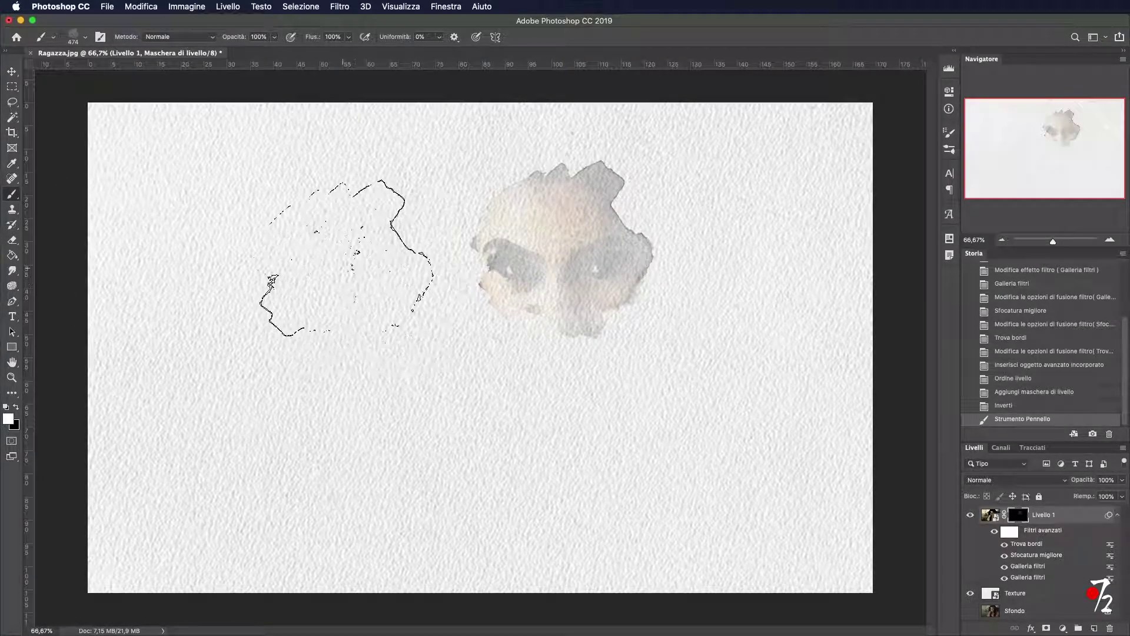
right_click(347, 259)
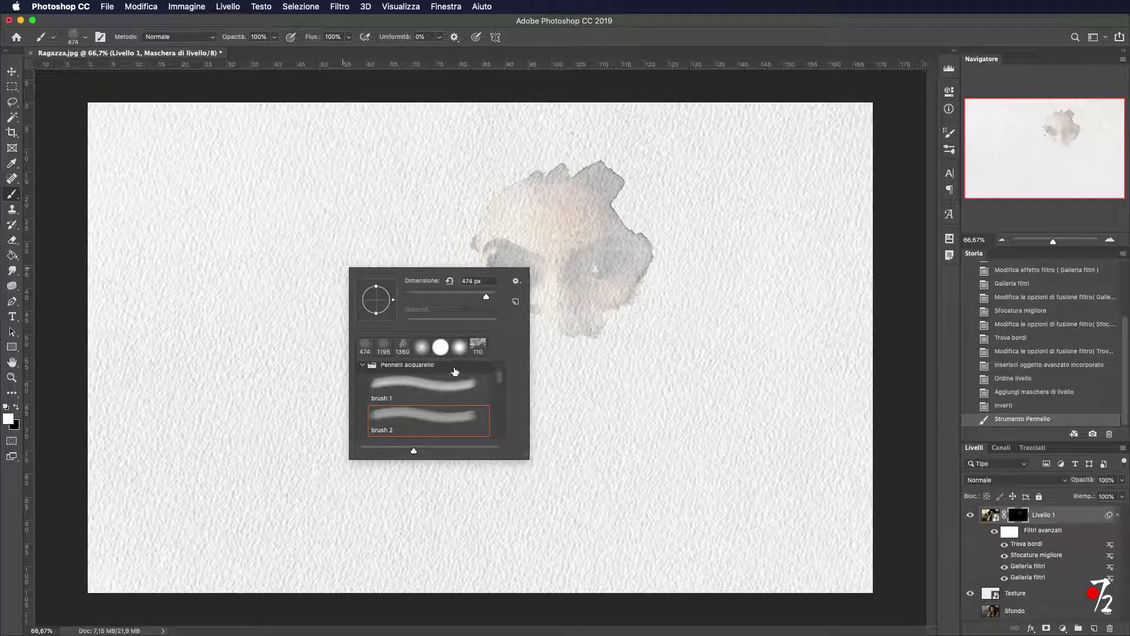
scroll(436, 399, down, 2)
click(423, 406)
mouse_move(643, 294)
mouse_down()
mouse_move(653, 294)
mouse_move(645, 322)
mouse_up()
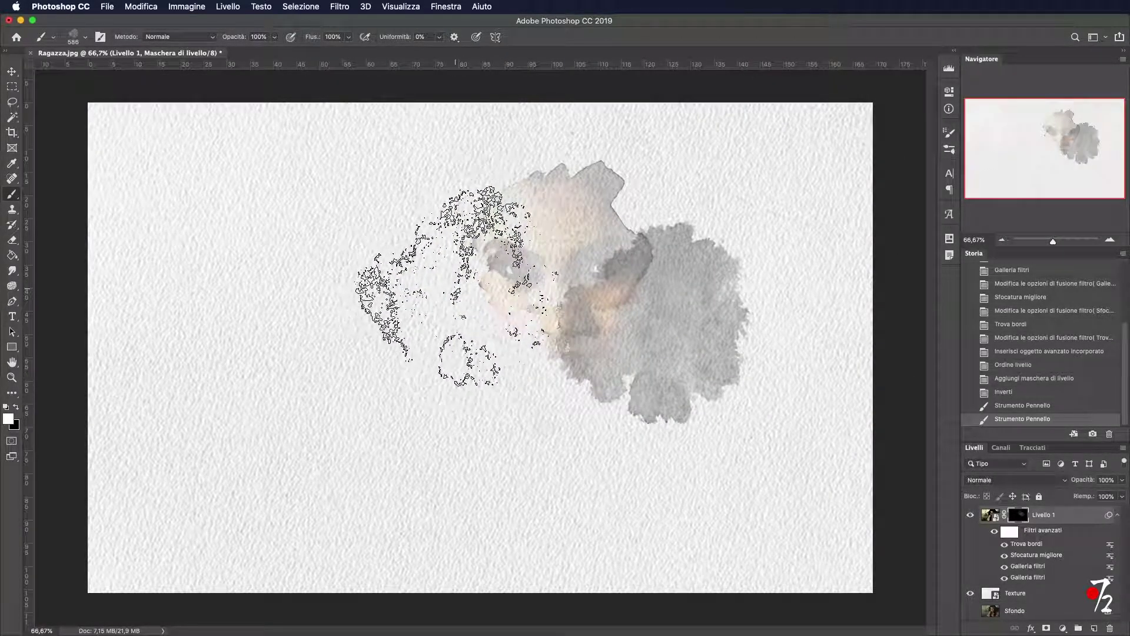
- Reveal patches left of the face and at the top of the head with another watercolour tip
right_click(456, 291)
scroll(547, 421, down, 2)
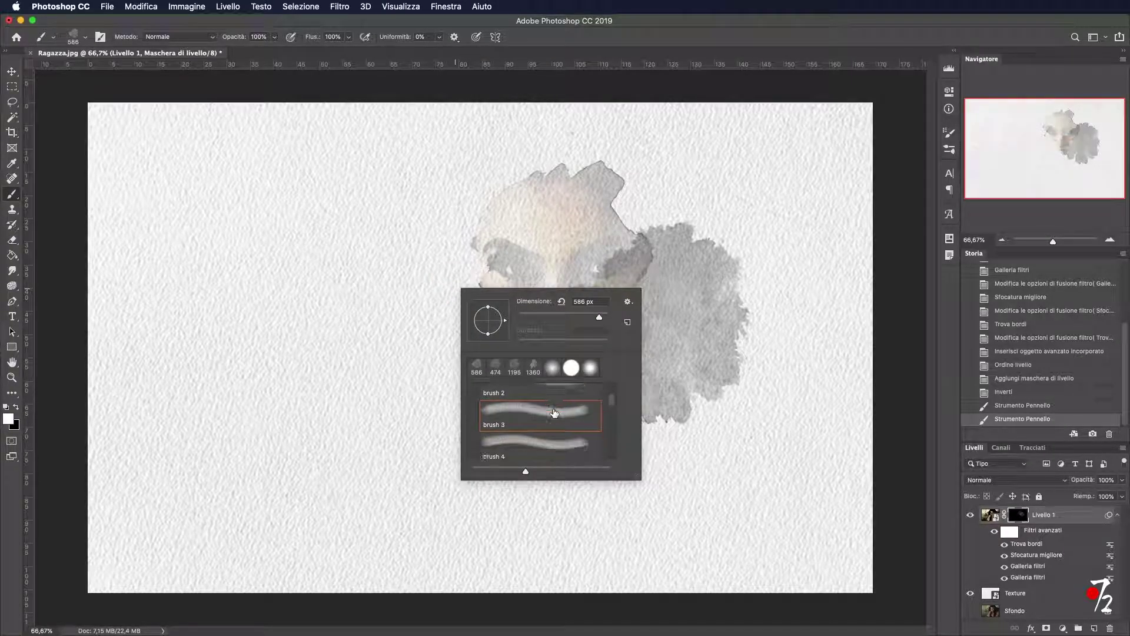
scroll(542, 439, down, 1)
click(541, 438)
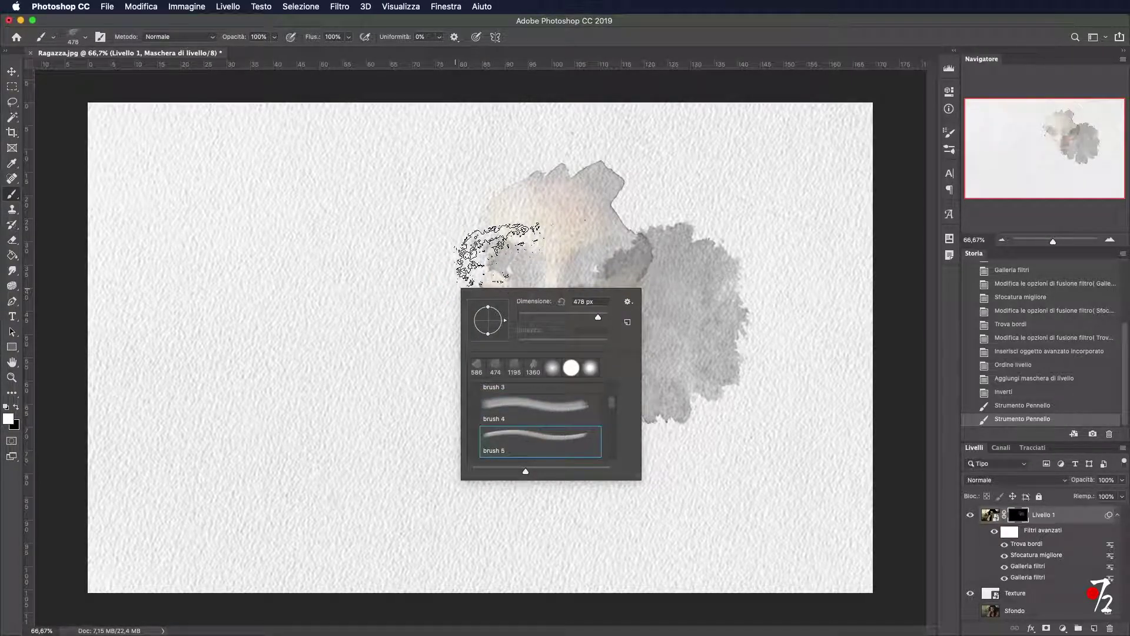
click(483, 259)
drag(547, 226, 565, 235)
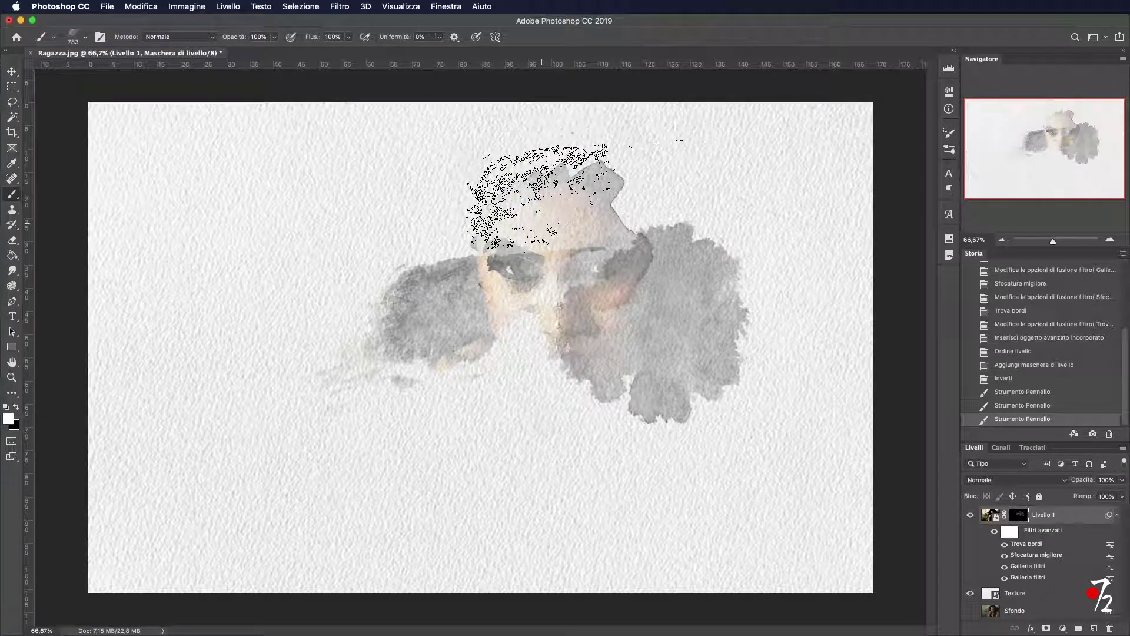
drag(544, 194, 588, 117)
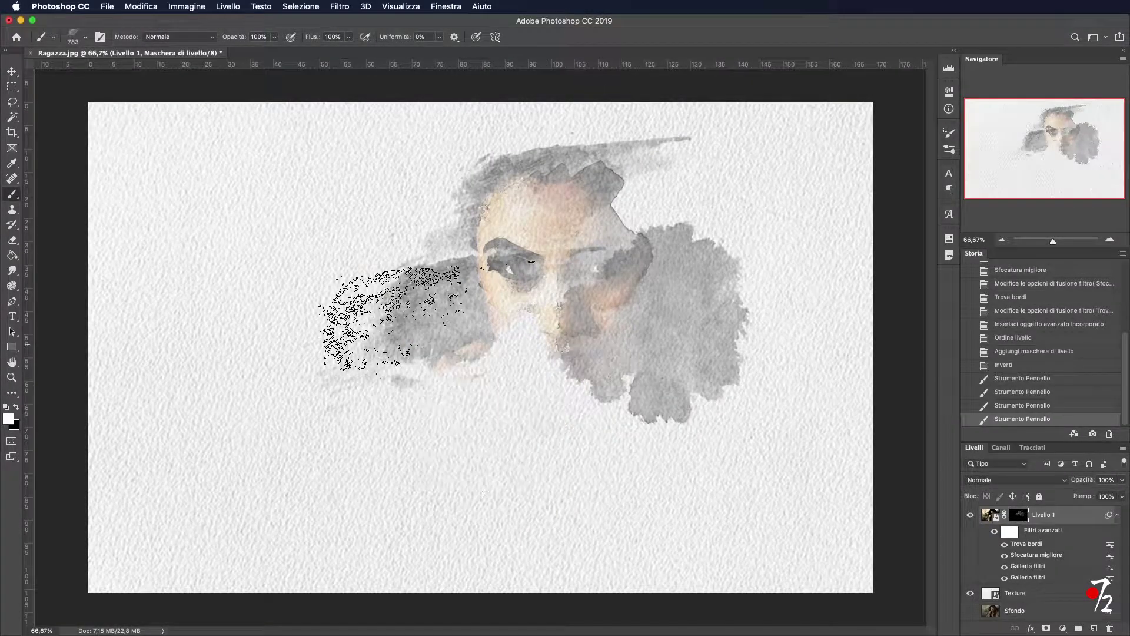
- Reveal more of the portrait on the right with brush 6 at 684 px
right_click(393, 318)
scroll(489, 474, down, 1)
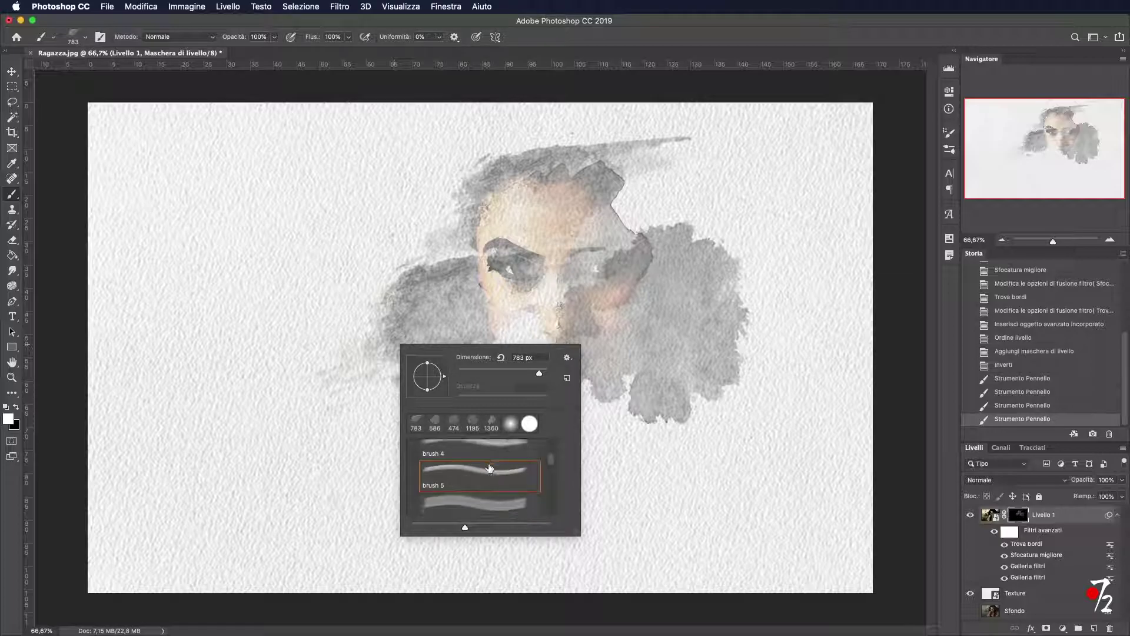
click(483, 497)
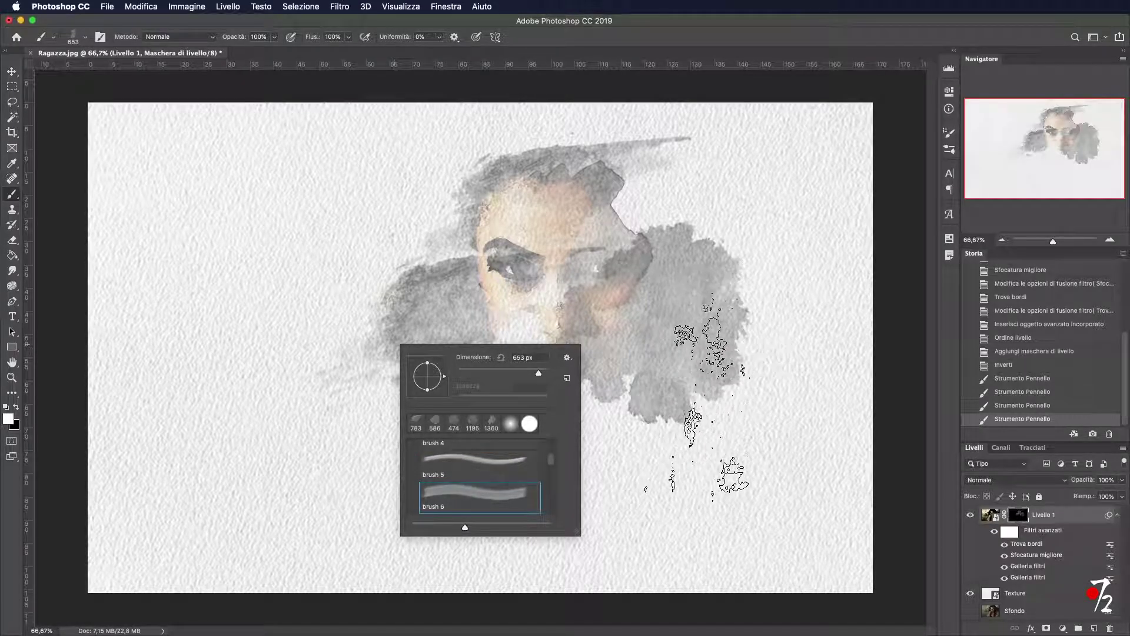
key(Return)
click(697, 400)
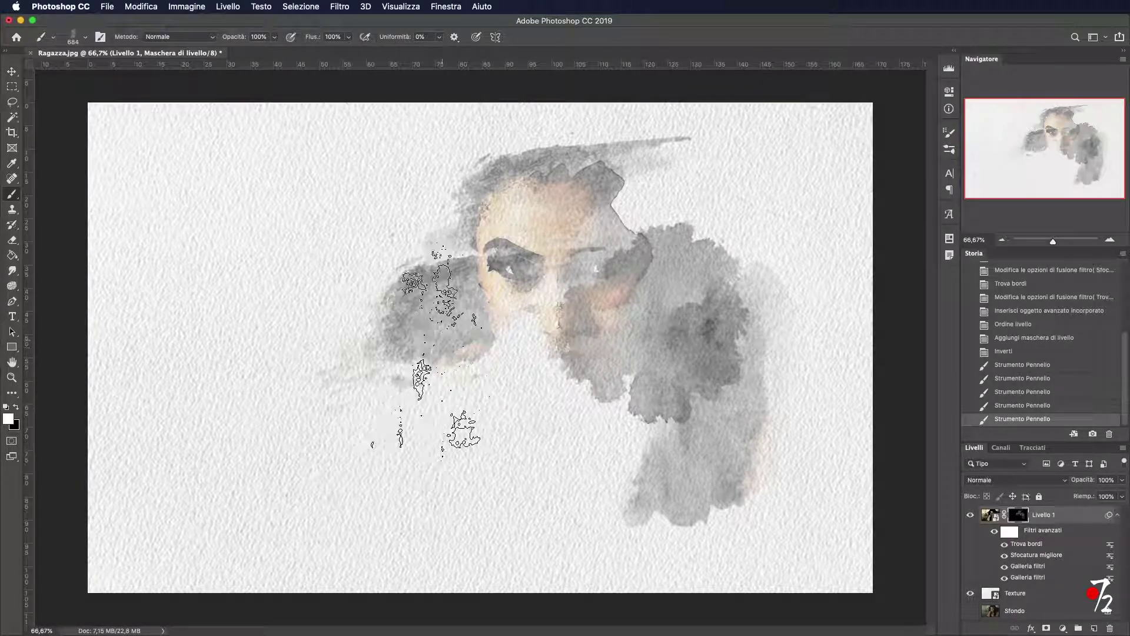
- Reveal the left side of the face and shoulders with brush 8 at 666 px
right_click(448, 339)
scroll(563, 475, down, 2)
click(563, 471)
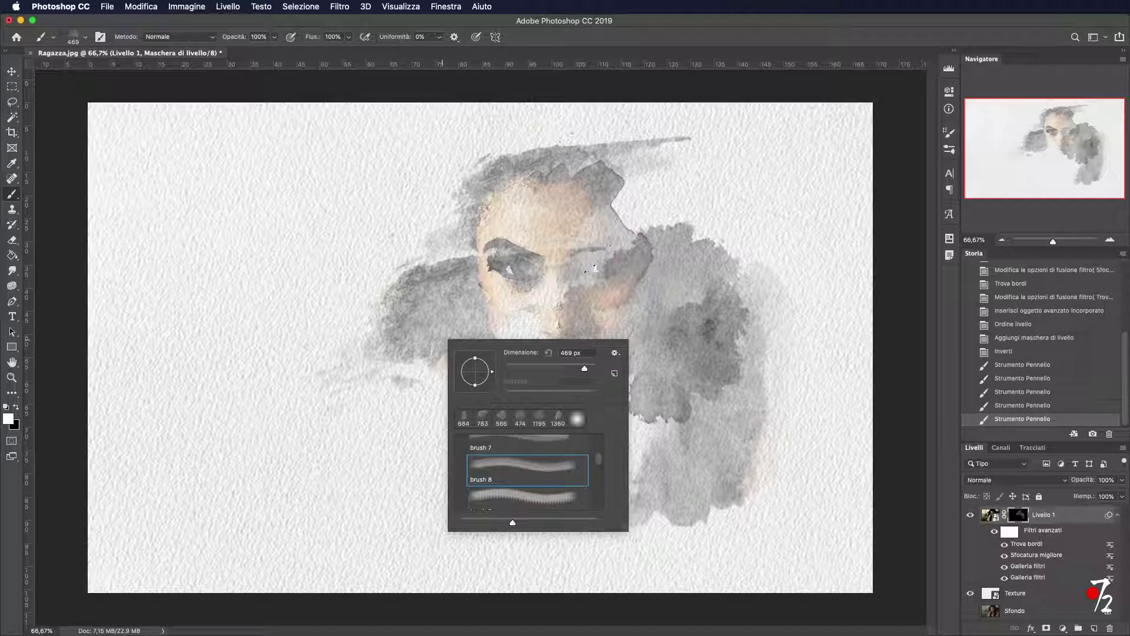
key(Return)
drag(459, 329, 379, 284)
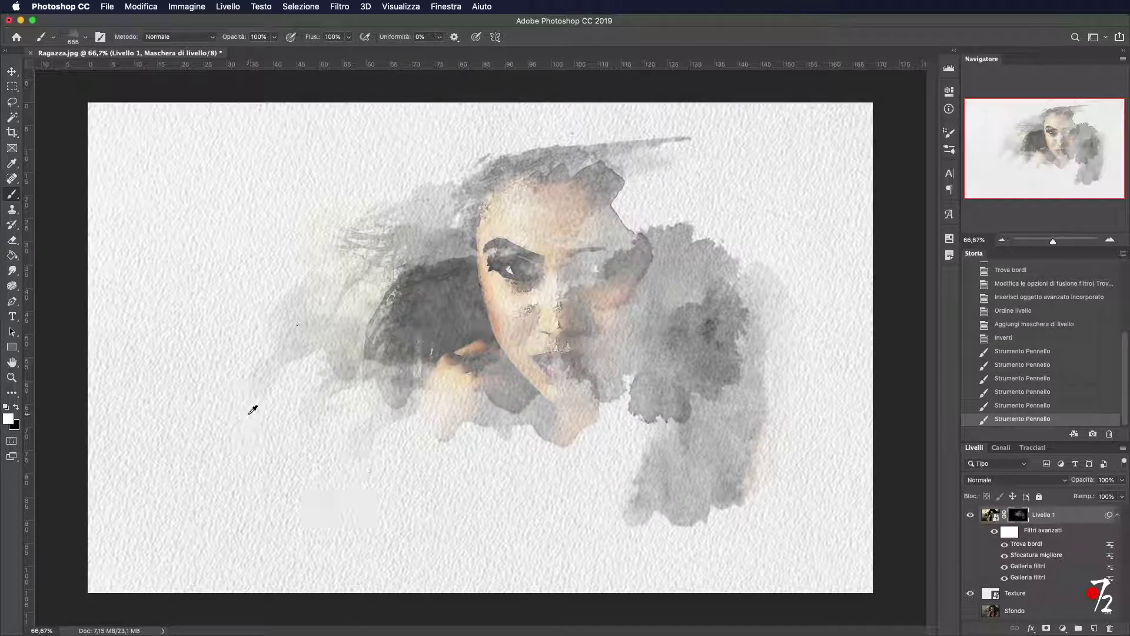
key(ctrl+z)
drag(250, 417, 298, 353)
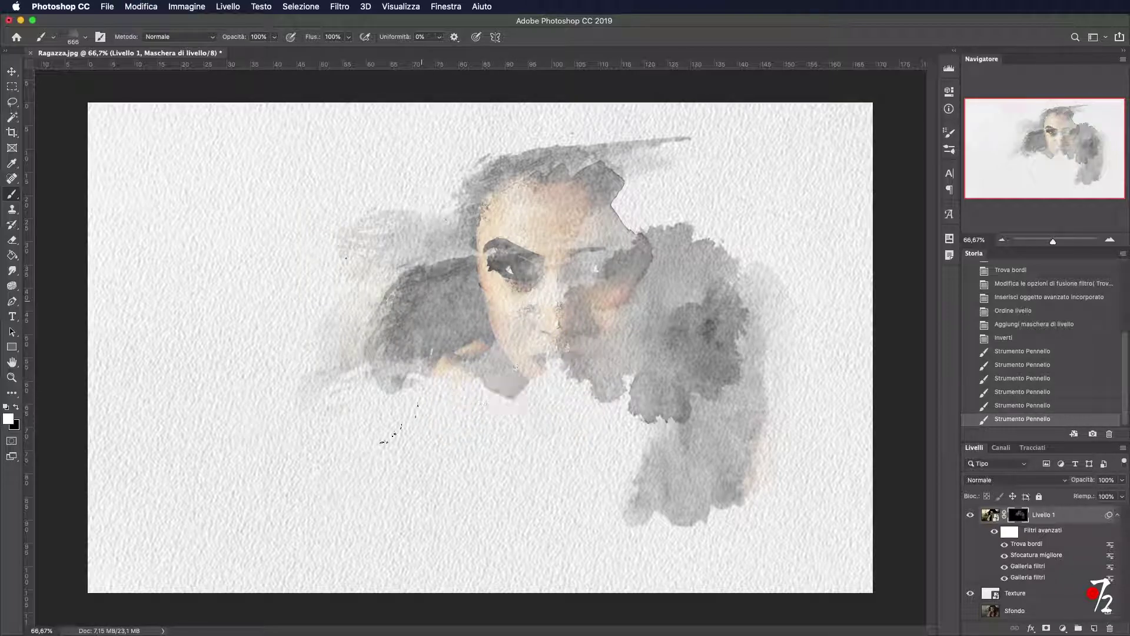
- Stamp the lower-left of the face with a rotated brush 14 tip
right_click(213, 210)
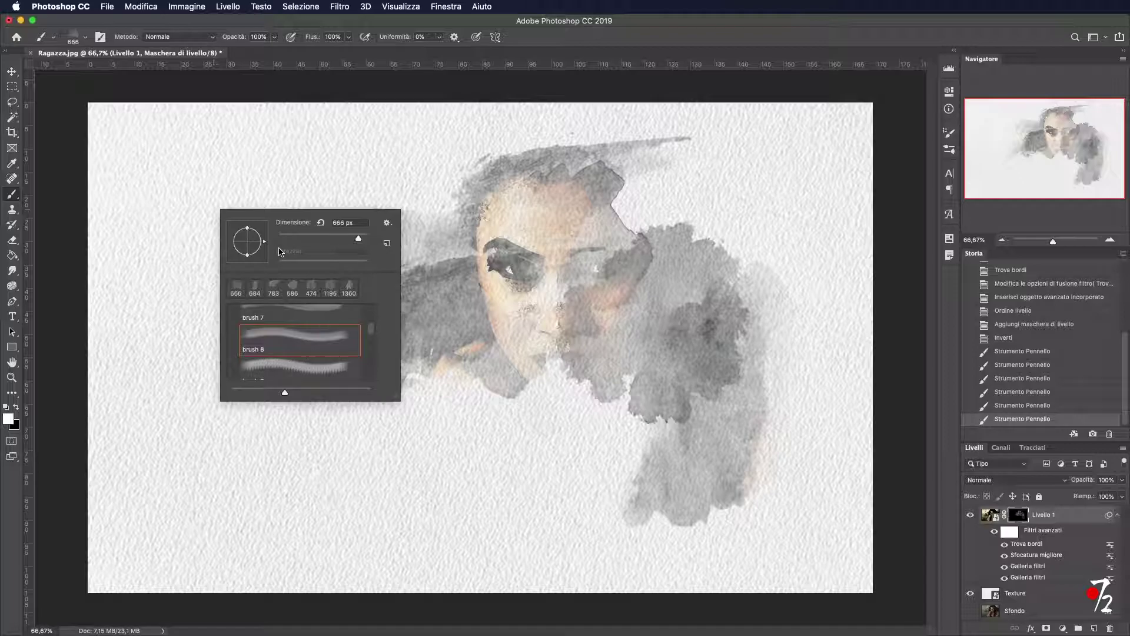
scroll(371, 329, down, 5)
click(344, 369)
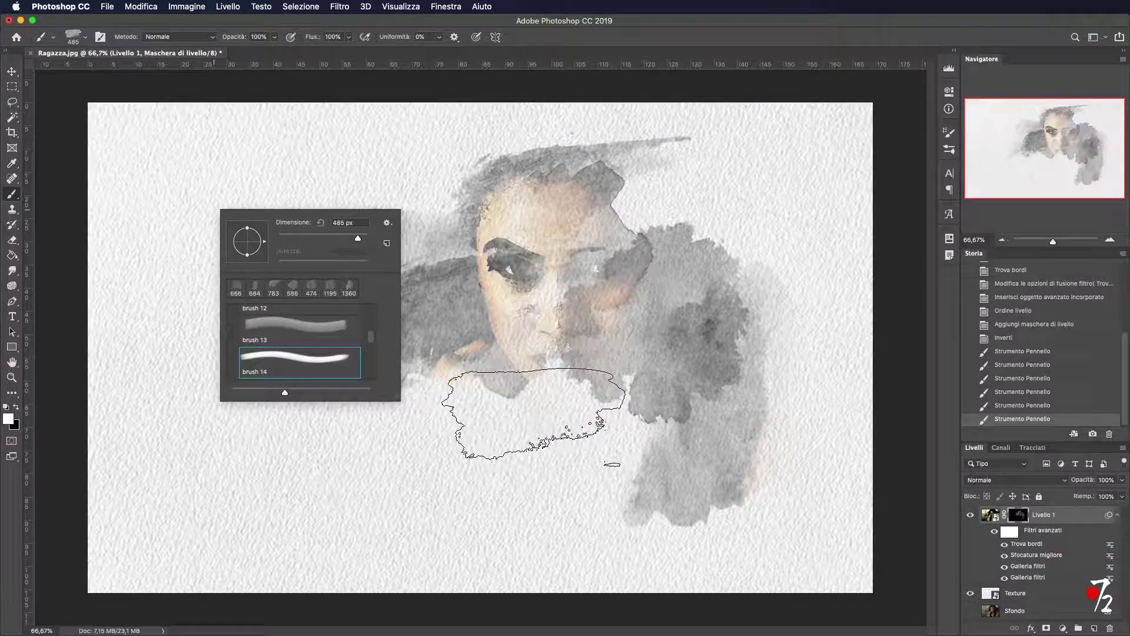
click(534, 415)
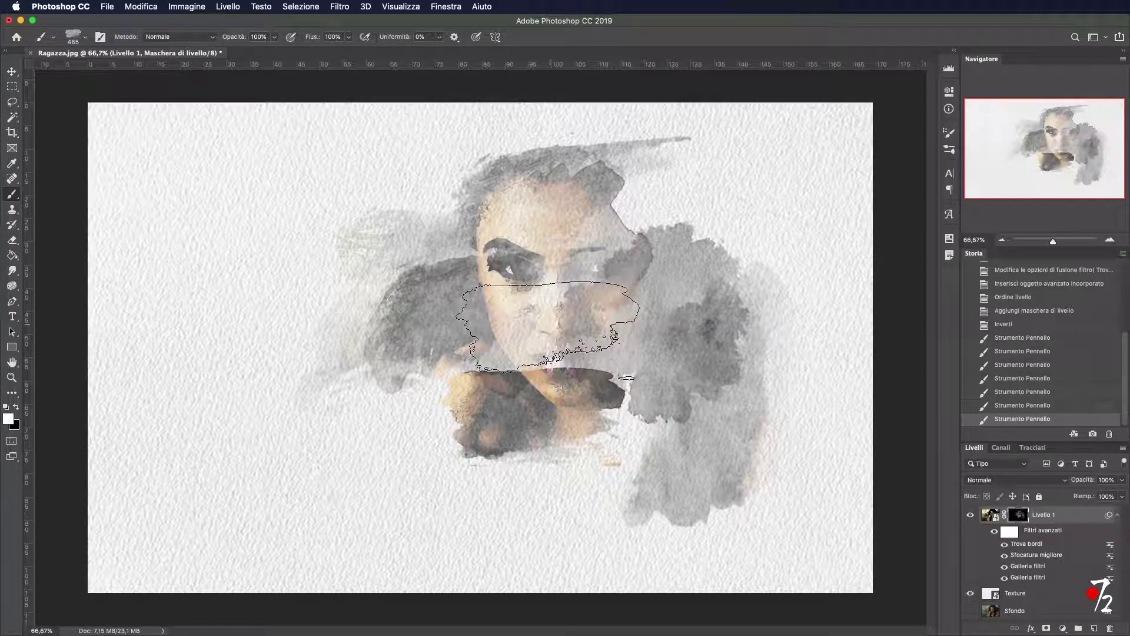
key(ctrl+z)
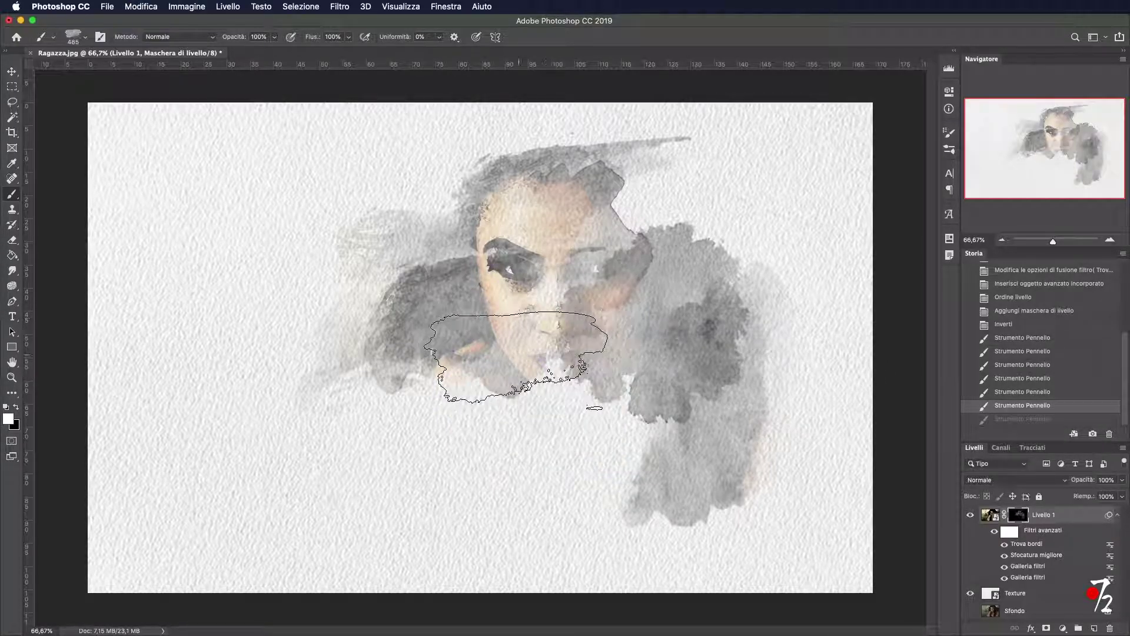
right_click(517, 353)
drag(569, 386, 565, 375)
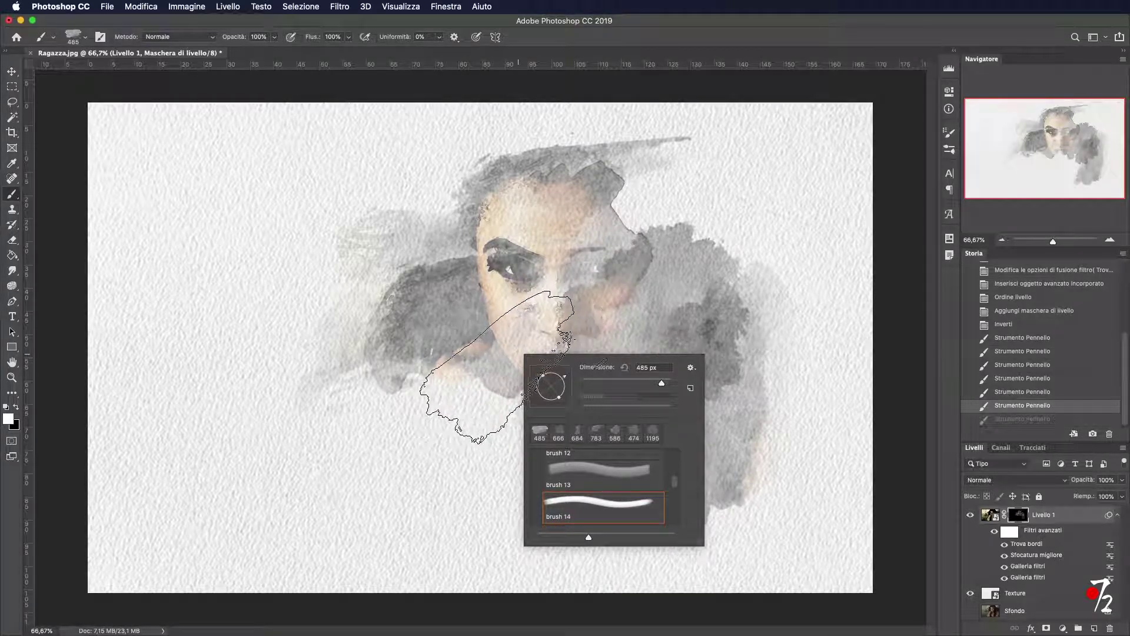
click(508, 368)
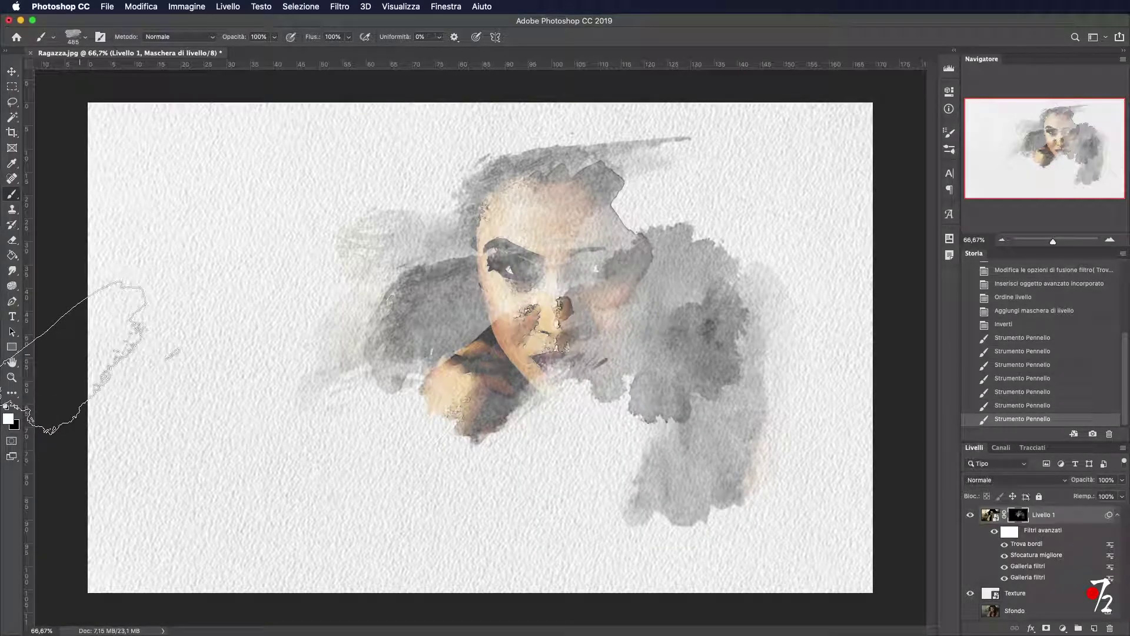
- Reveal more hair at the upper left with brush 15
right_click(376, 321)
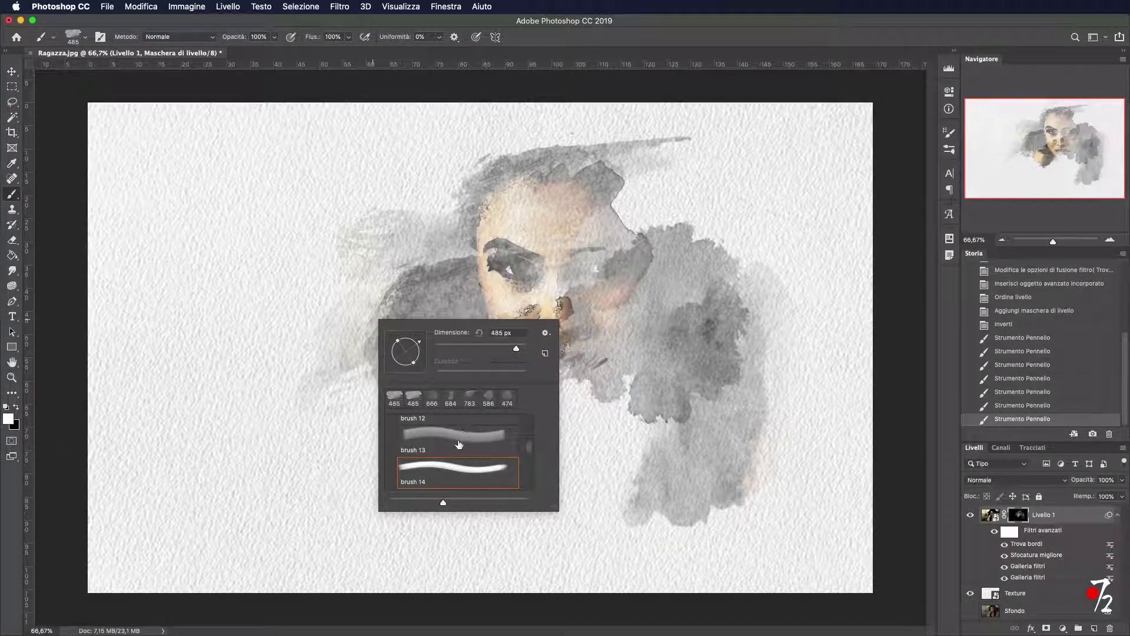
scroll(459, 445, down, 2)
click(456, 456)
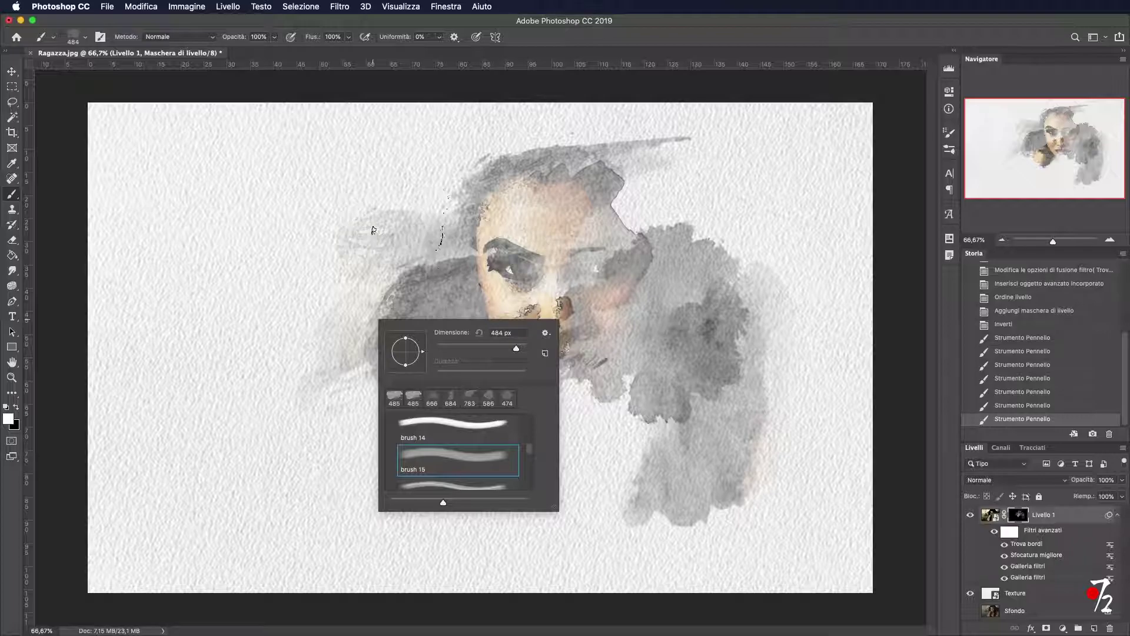
drag(375, 231, 448, 165)
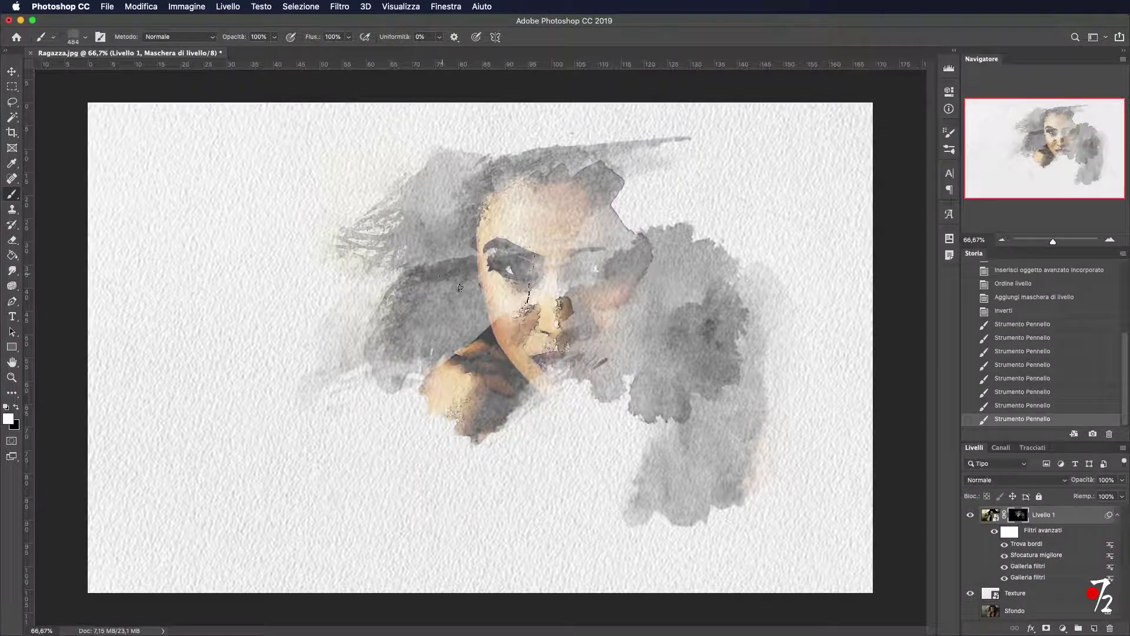
- Reveal the darker hair at upper right and the mouth with brush 17 at 500 px
right_click(439, 356)
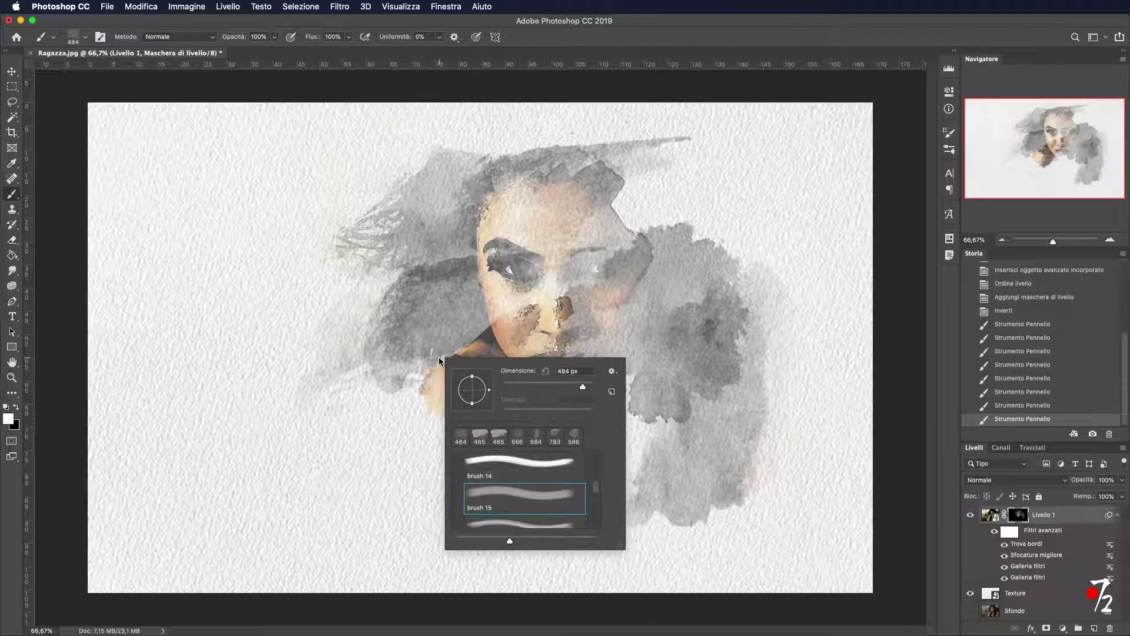
scroll(523, 494, down, 2)
click(541, 509)
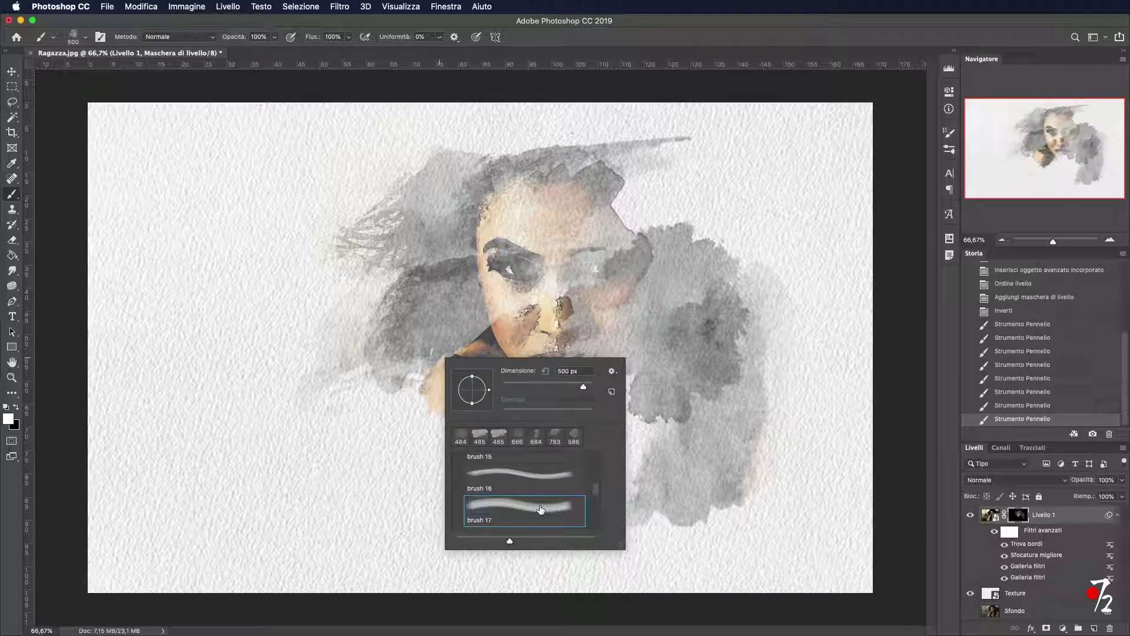
click(691, 189)
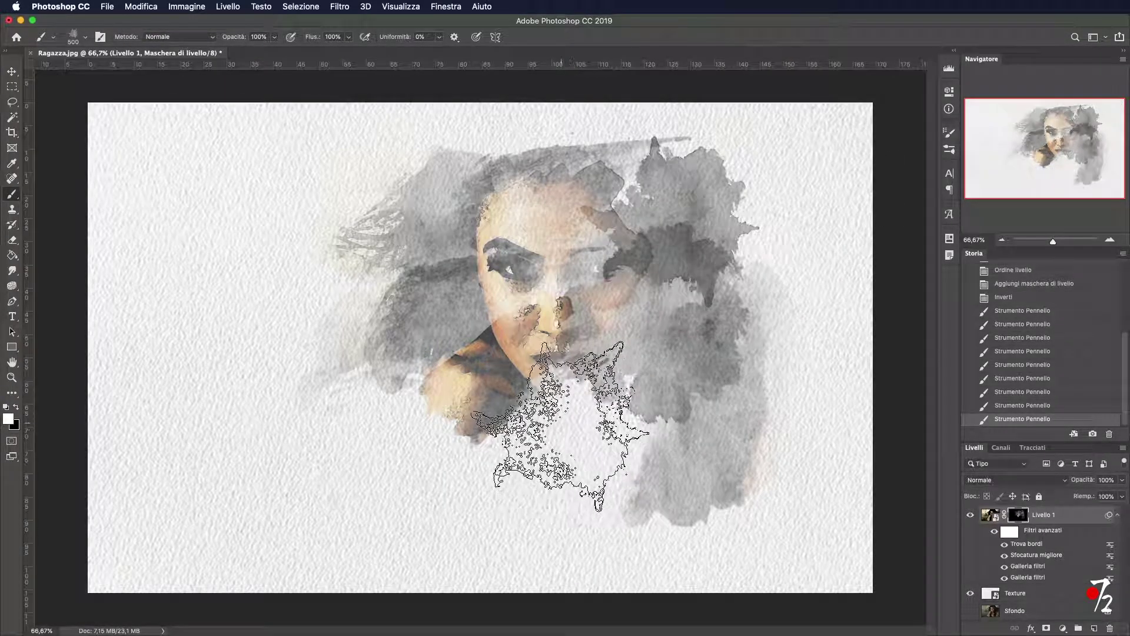
click(559, 421)
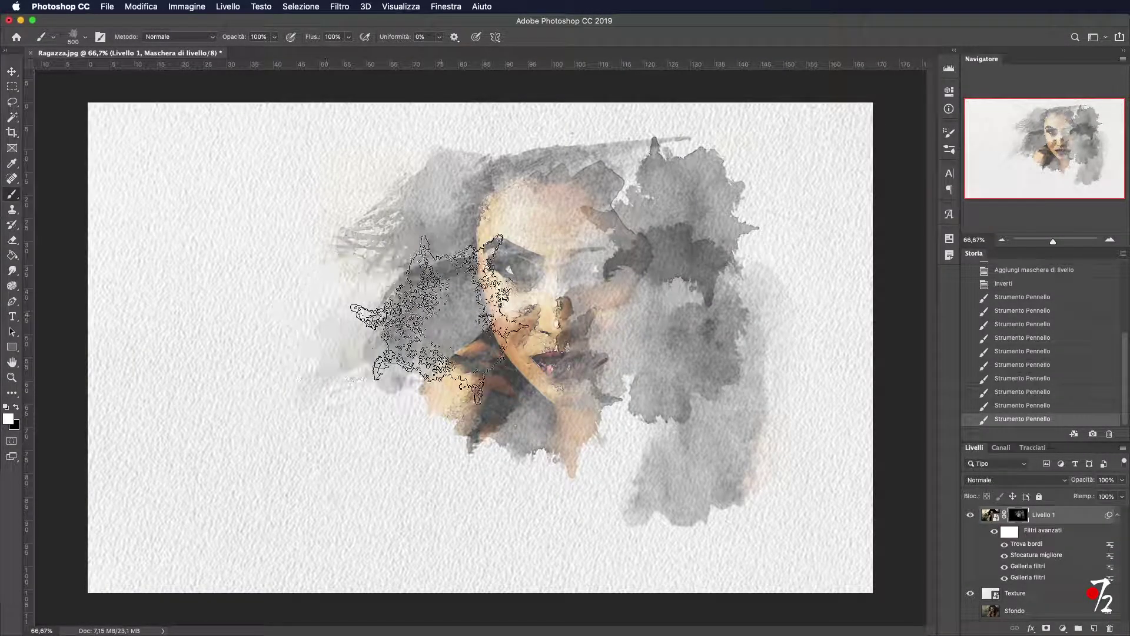
right_click(446, 318)
key(period)
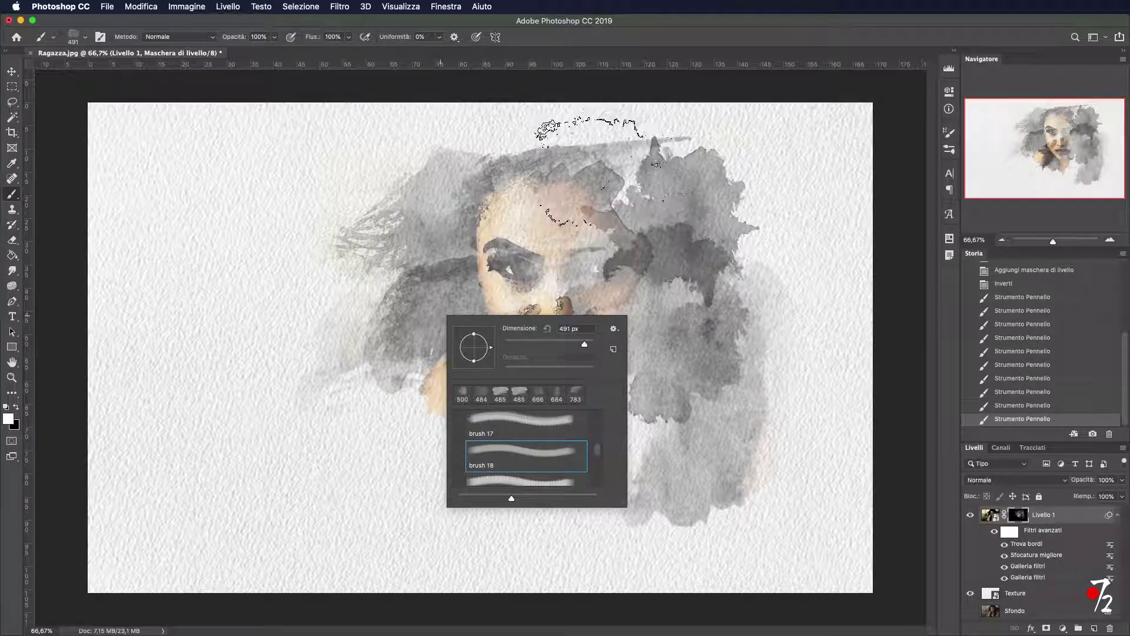
- Reveal more hair near the top of the portrait with a watercolour stroke
drag(615, 171, 483, 147)
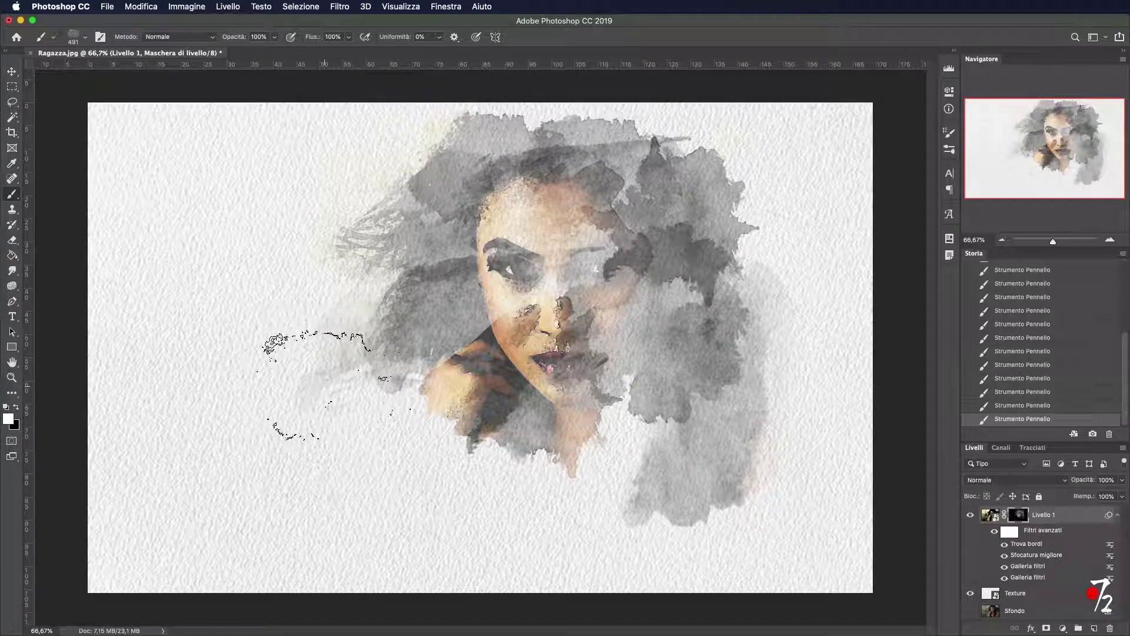
right_click(405, 379)
scroll(491, 518, down, 2)
click(491, 527)
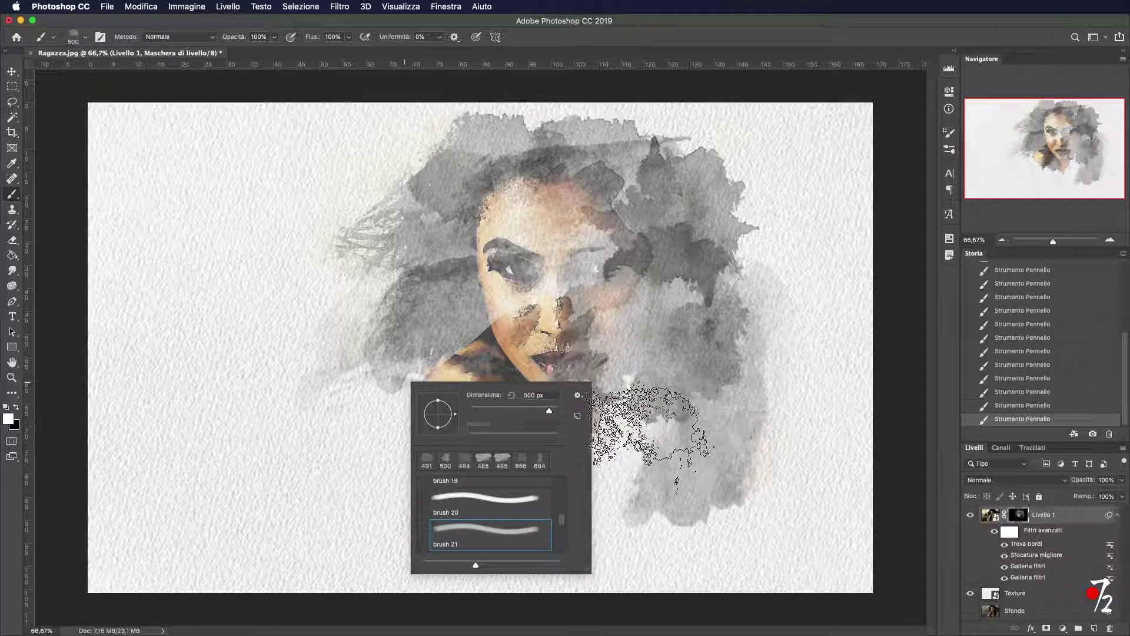
key(Return)
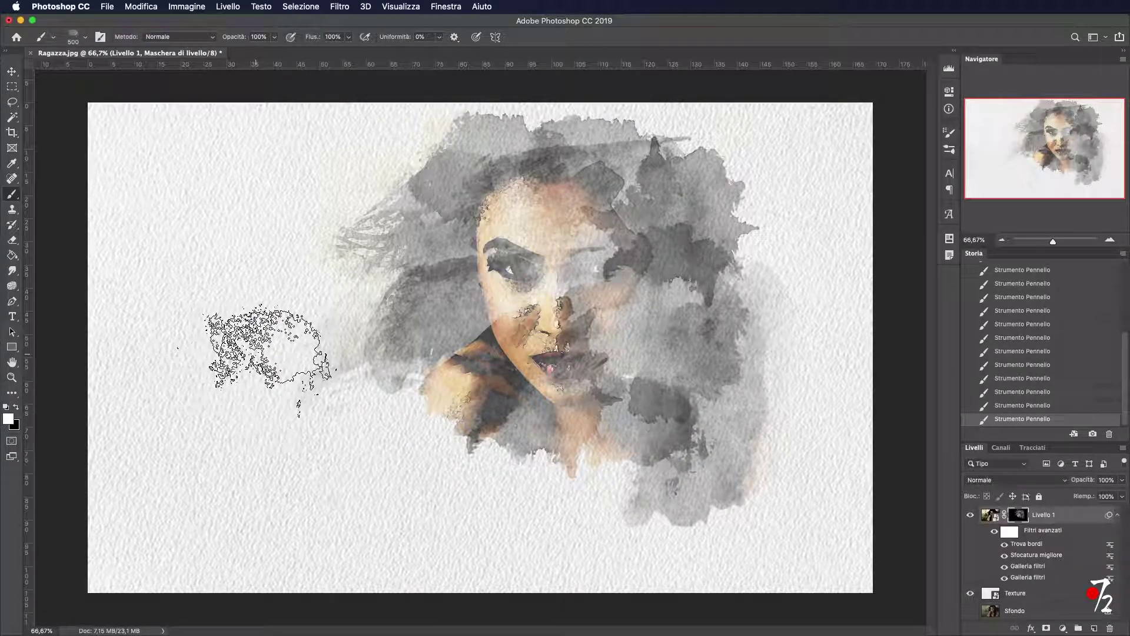
- Reveal the lower-left shoulder and arm with brush 23 enlarged to 970 px
right_click(338, 347)
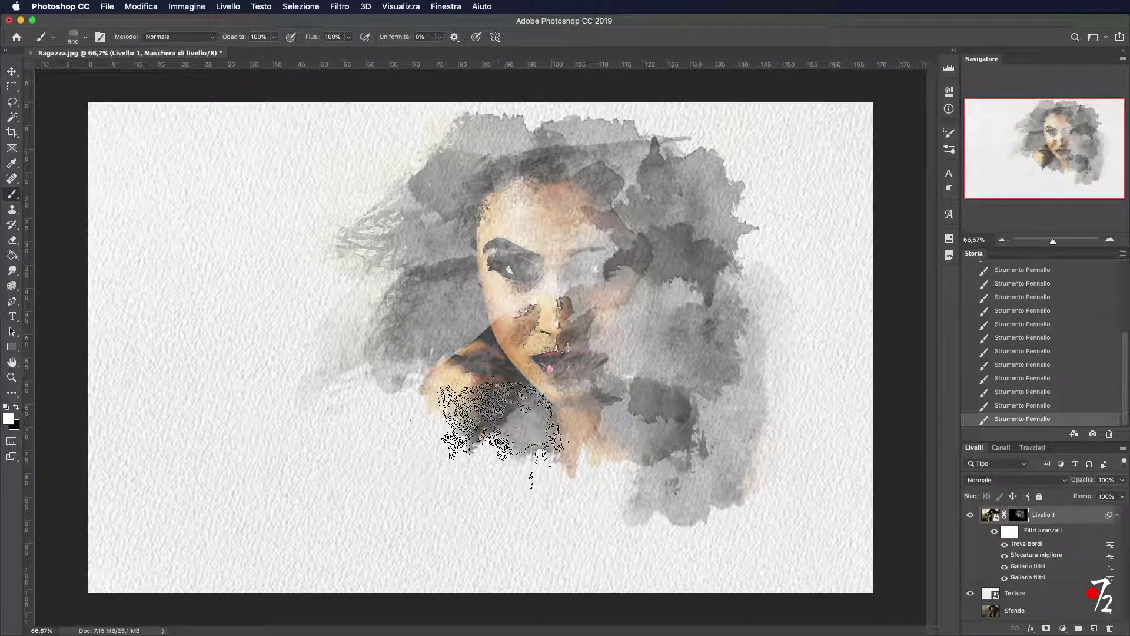
right_click(465, 382)
scroll(577, 512, down, 2)
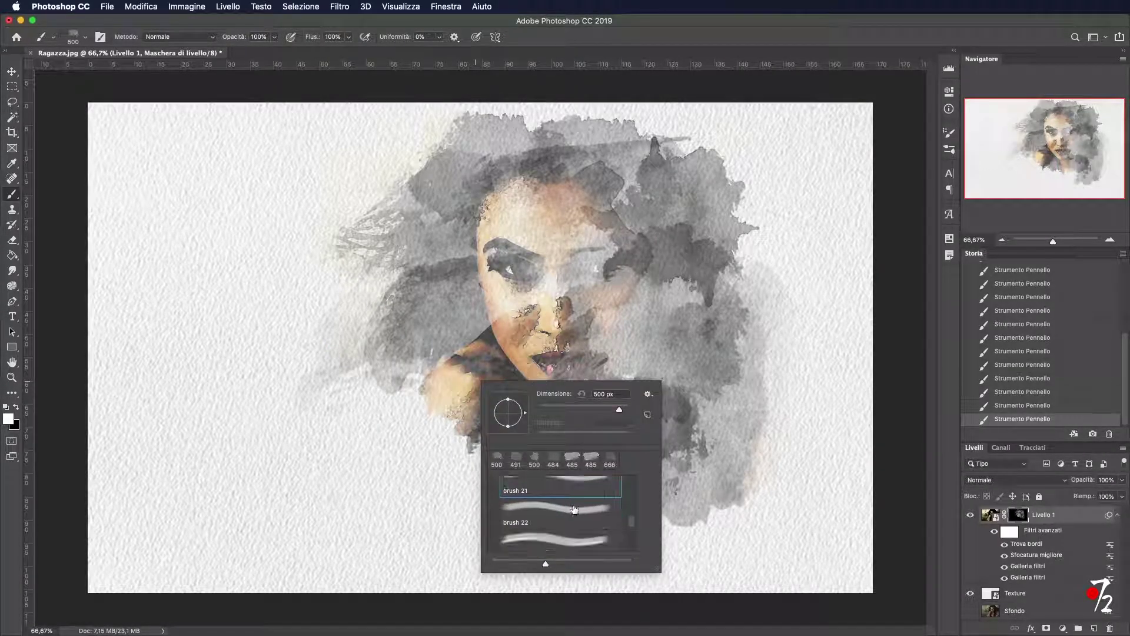
click(562, 521)
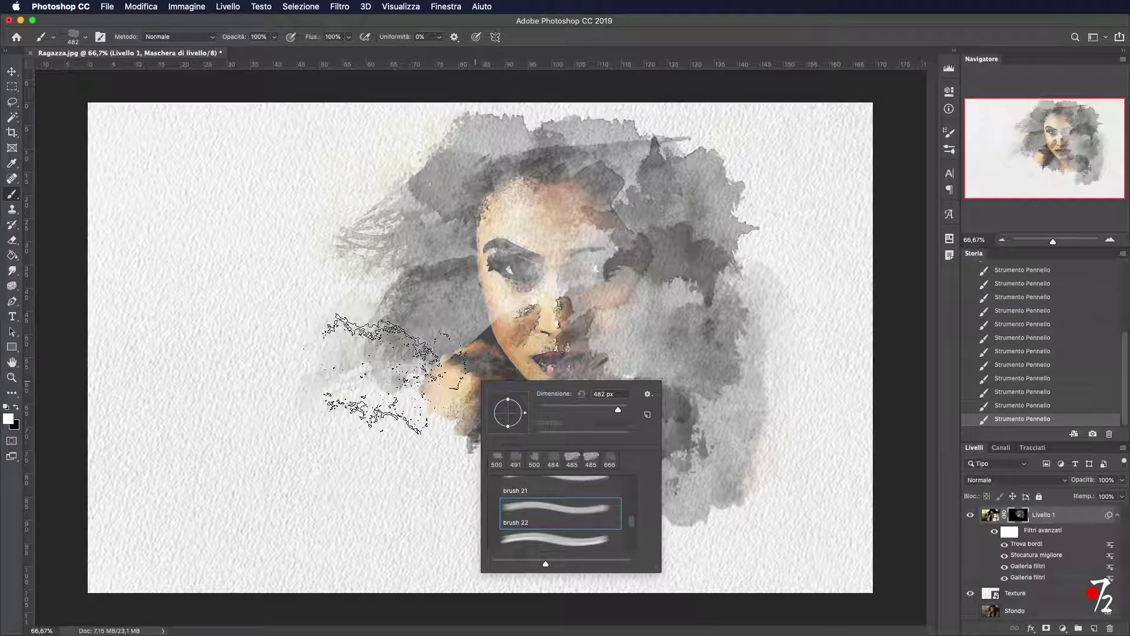
click(544, 542)
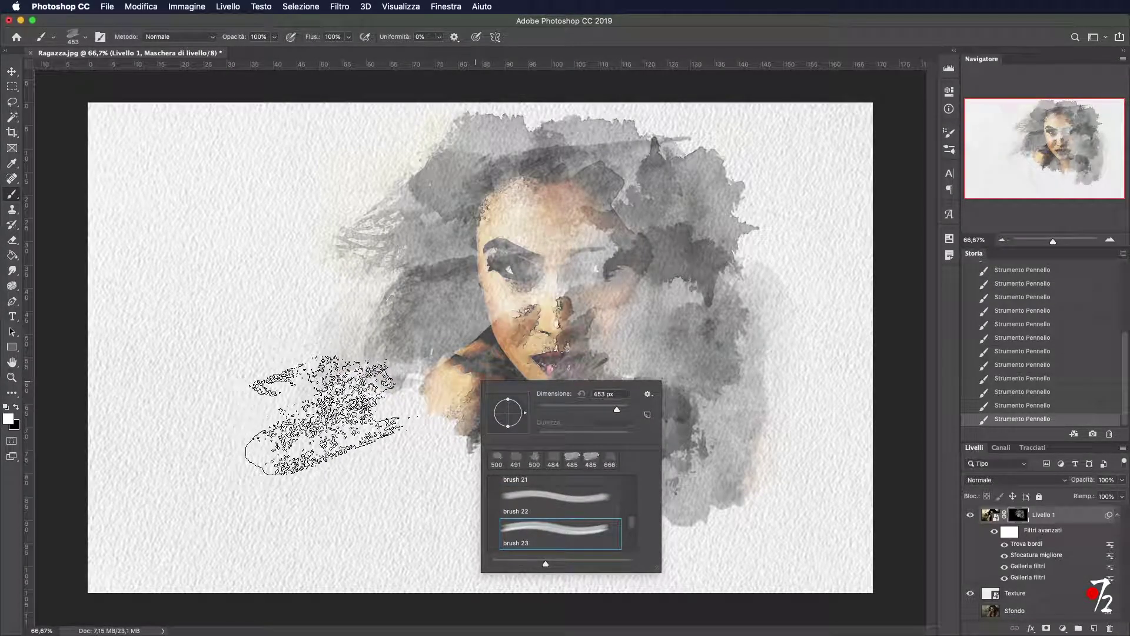
drag(324, 415, 488, 400)
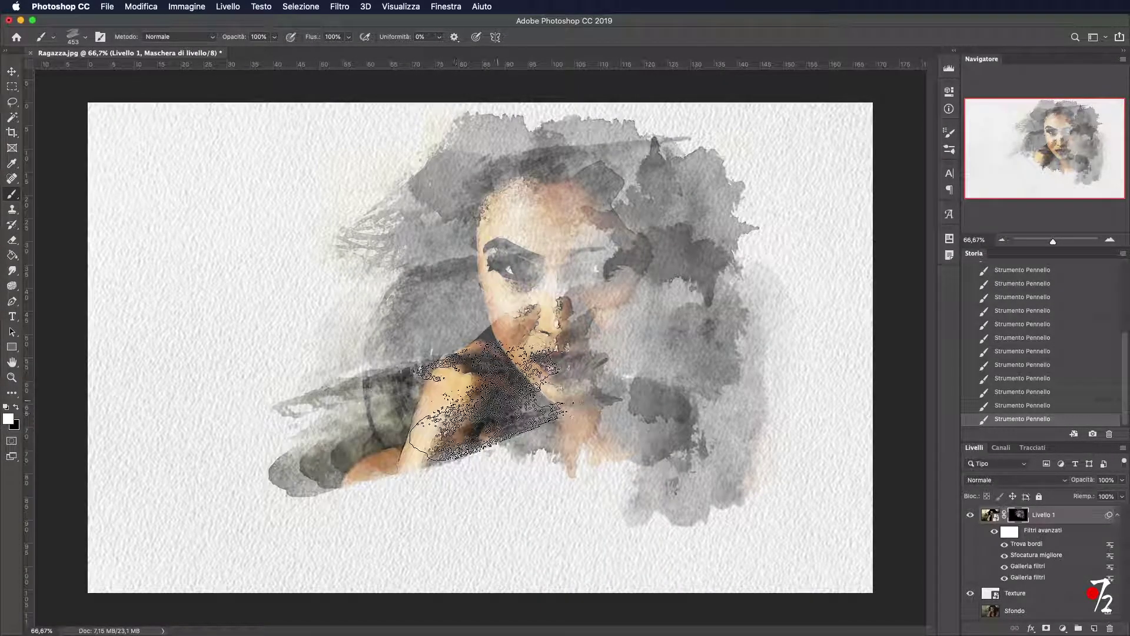
key(ctrl+z)
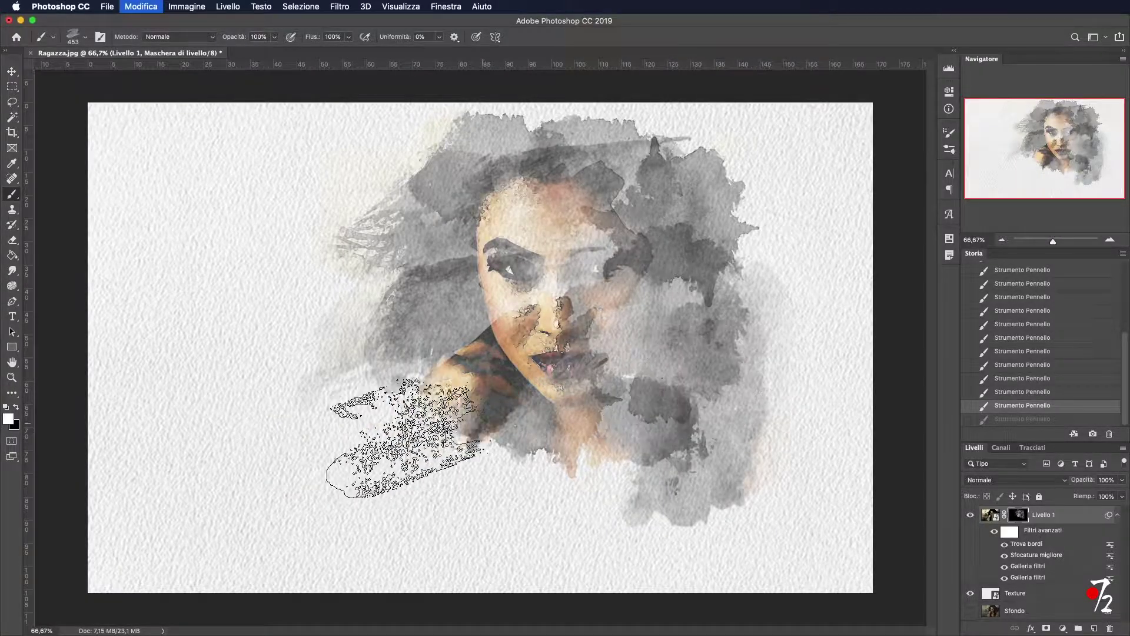
drag(407, 437, 412, 420)
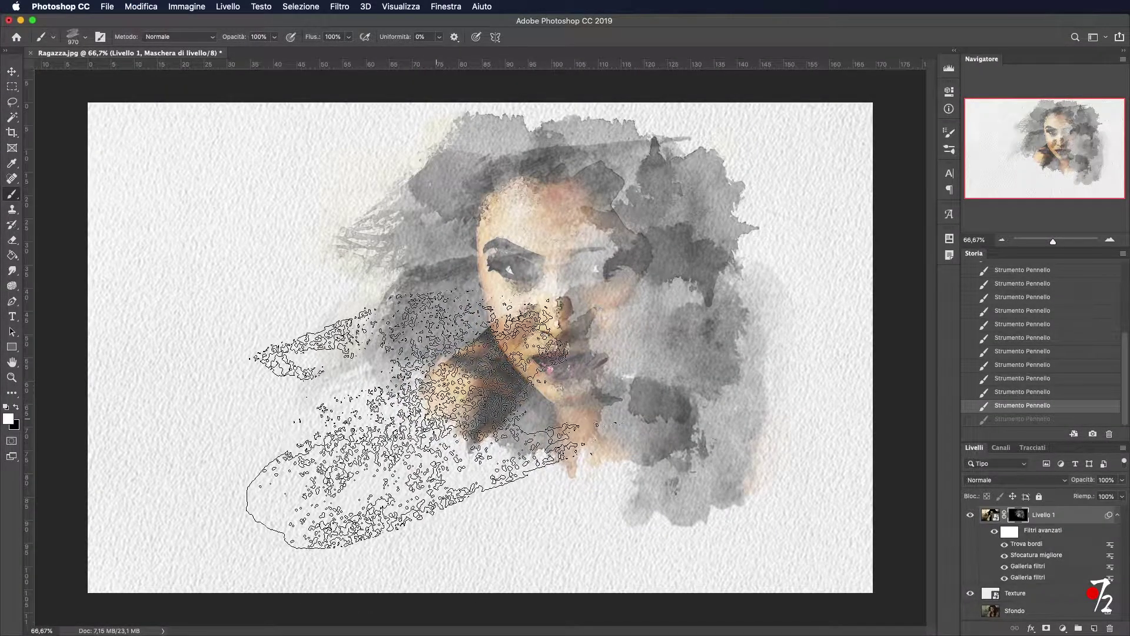
click(409, 409)
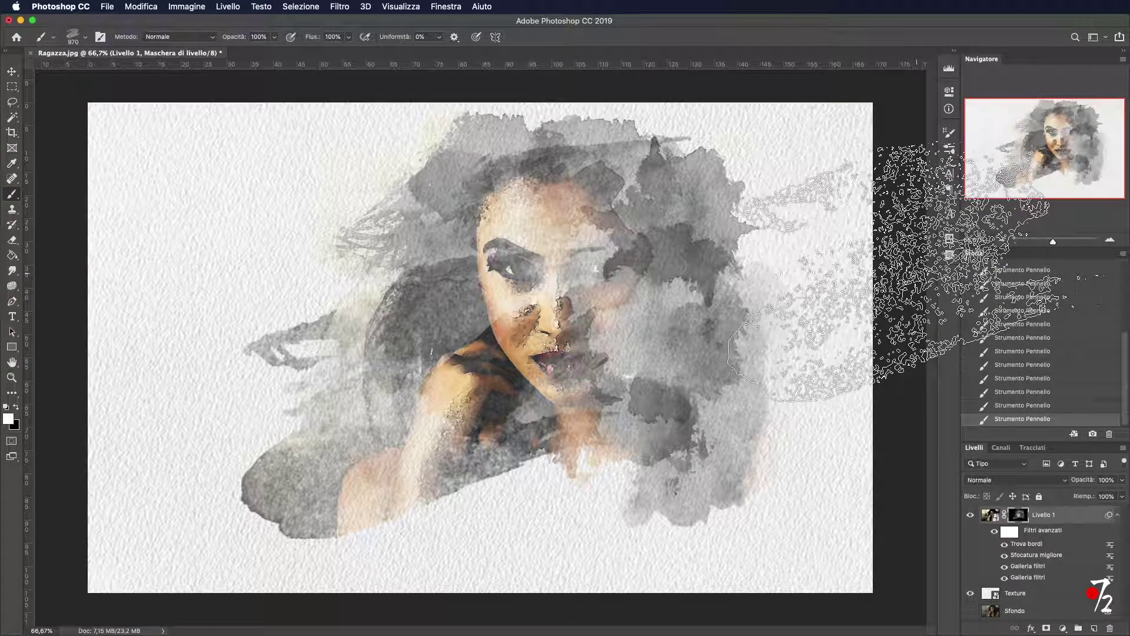
right_click(393, 279)
- Choose watercolor brush preset 24 at 540 px
scroll(494, 426, down, 1)
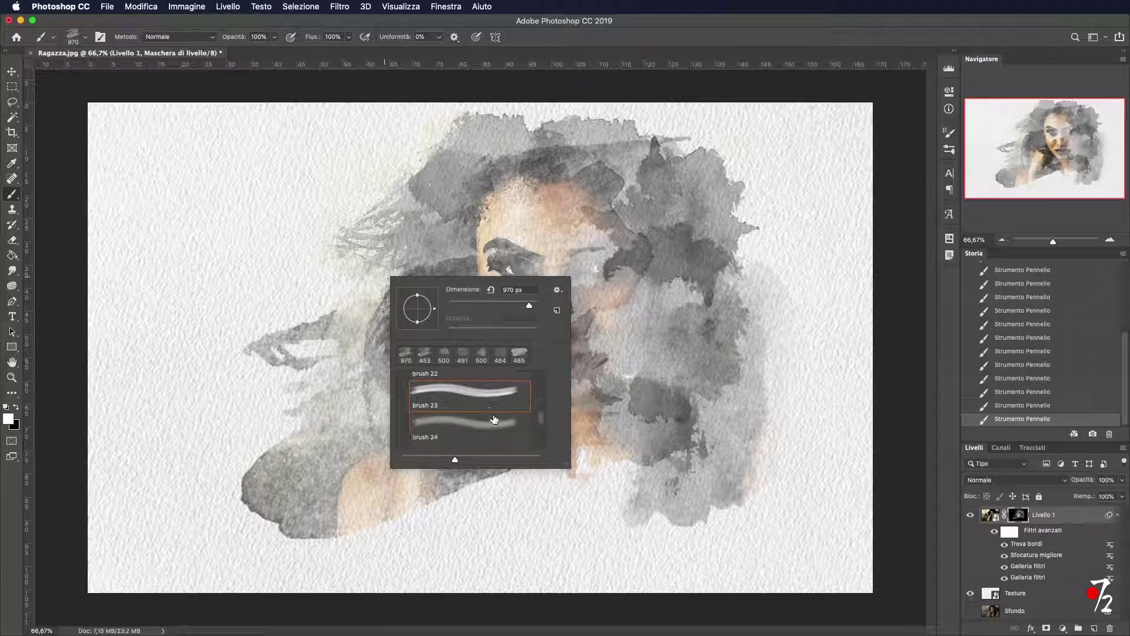
click(467, 430)
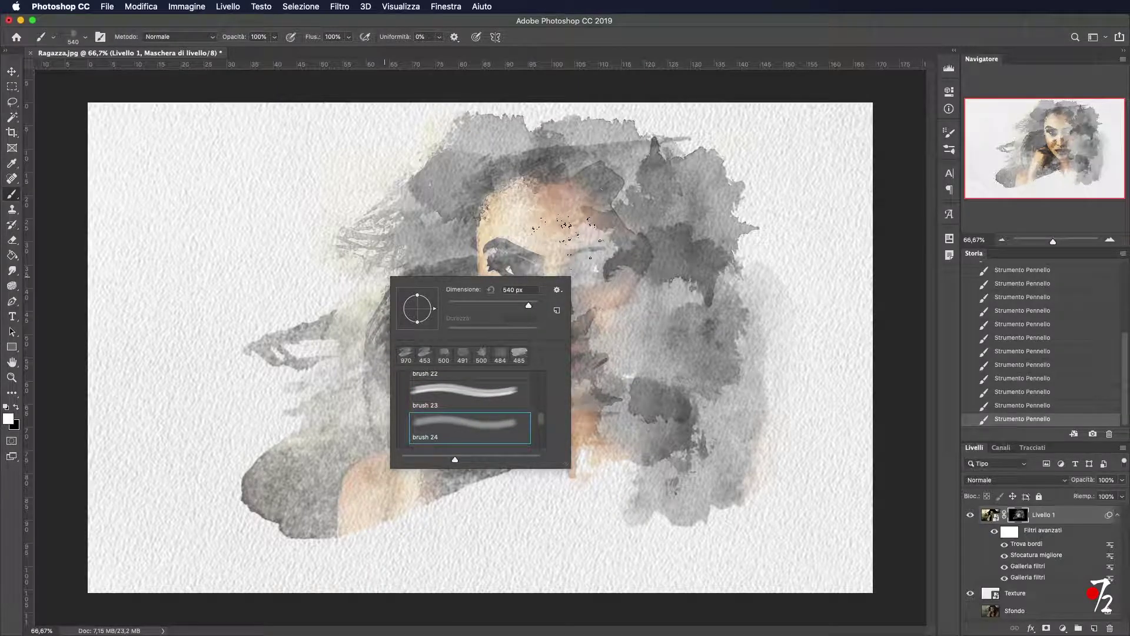
key(Return)
- Paint white on the mask over the face, shoulder and right cheek, then make the painting colour black
click(512, 320)
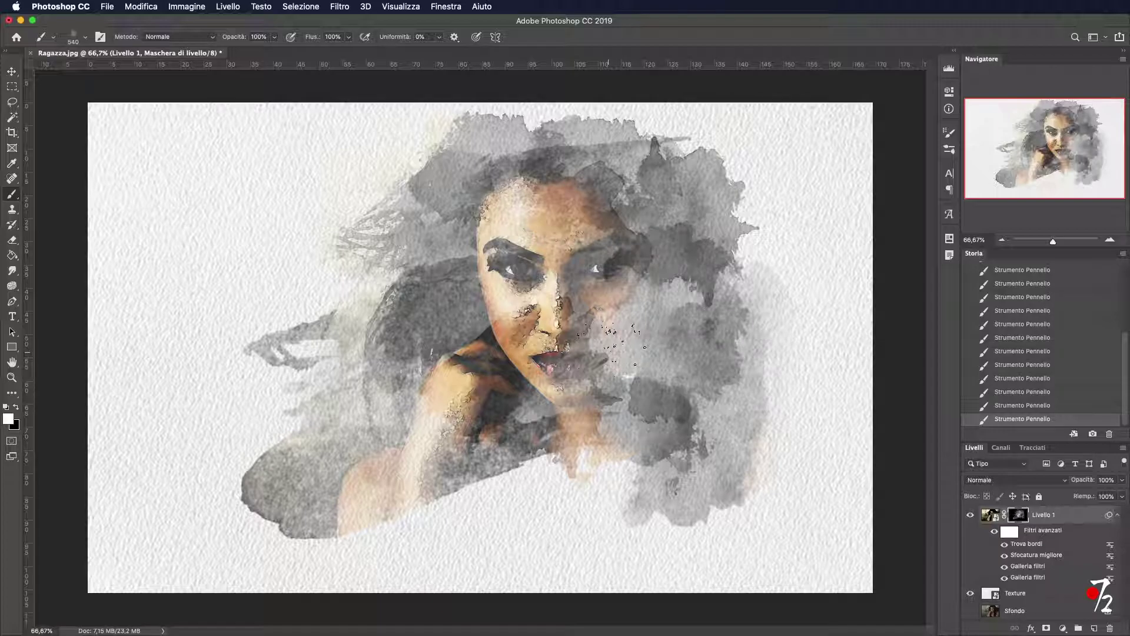
click(621, 353)
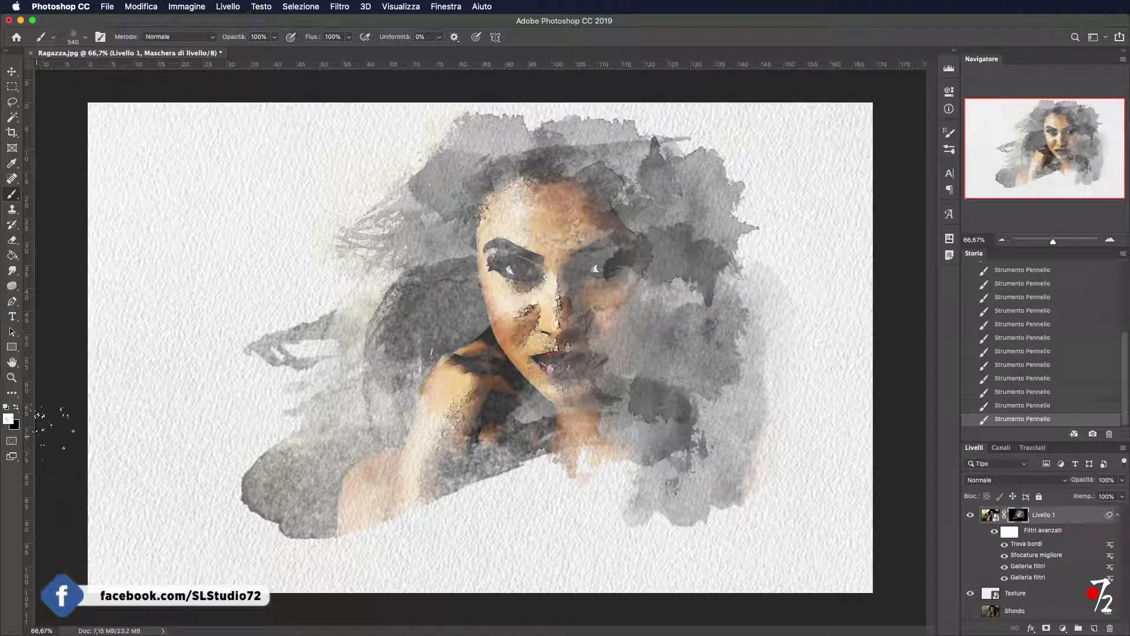
click(17, 407)
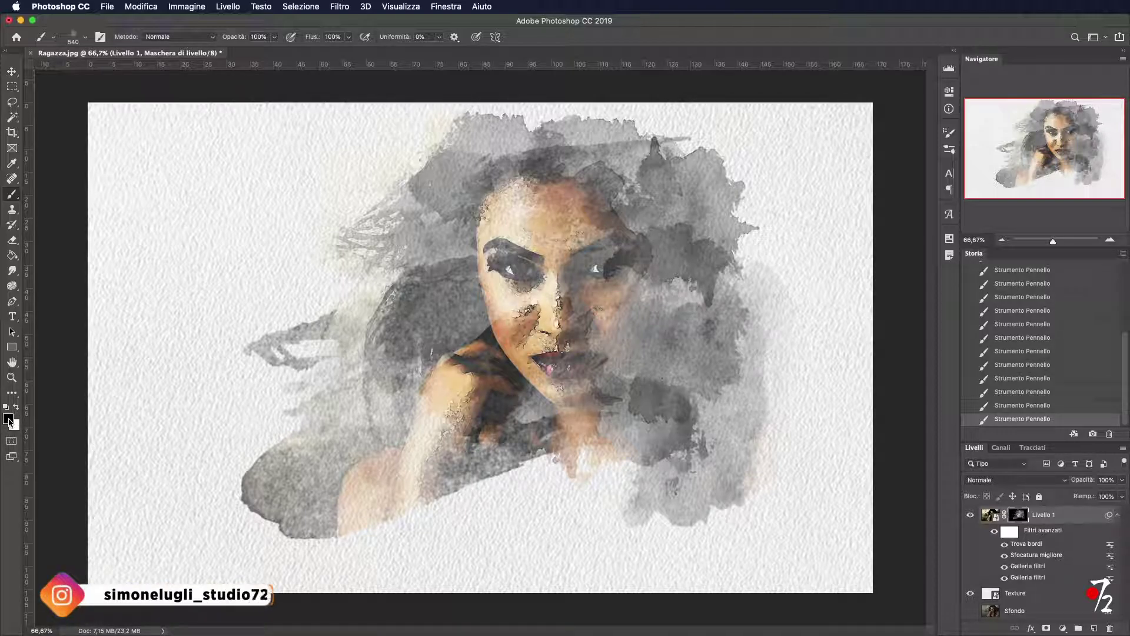
- Dab black on the mask over the chin, hand and face speckles, then revert the last stroke in History
click(512, 370)
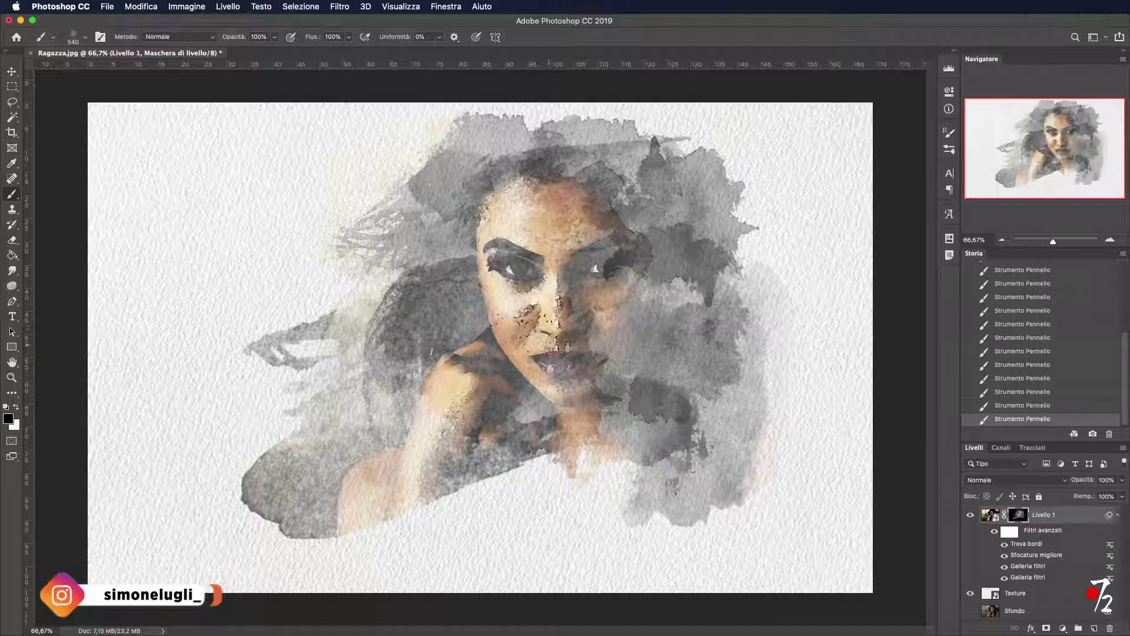
click(504, 328)
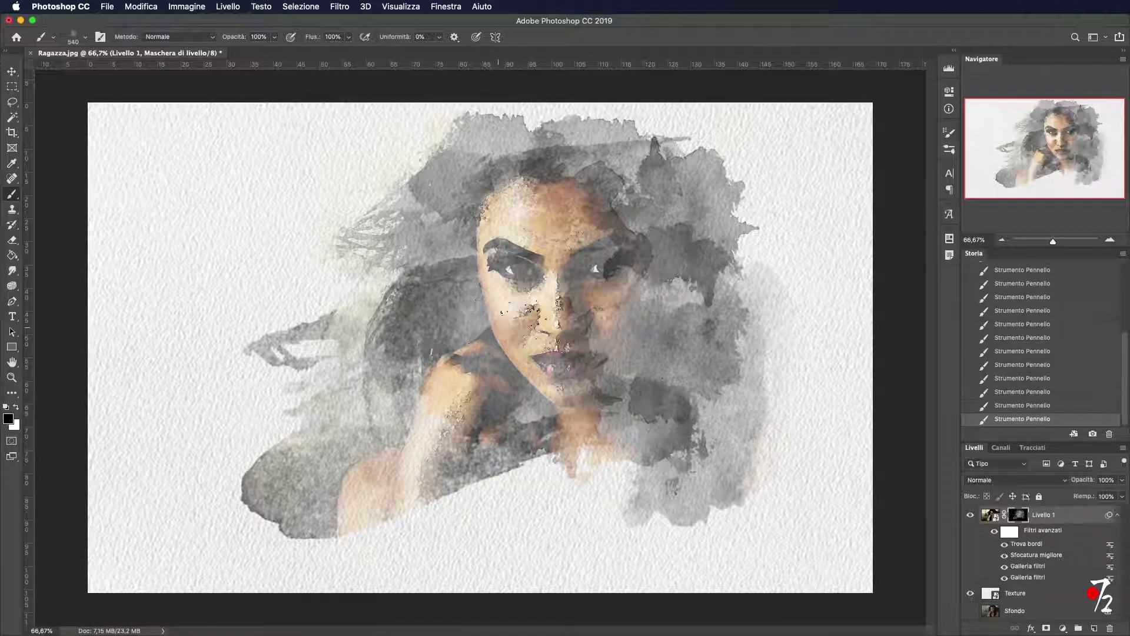
click(1008, 405)
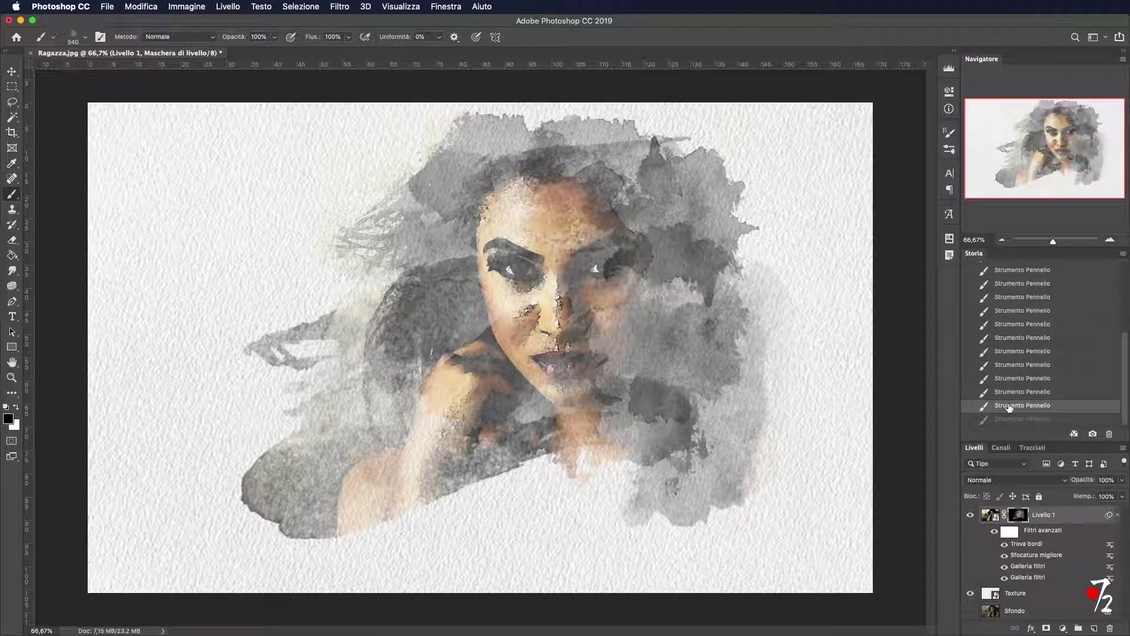